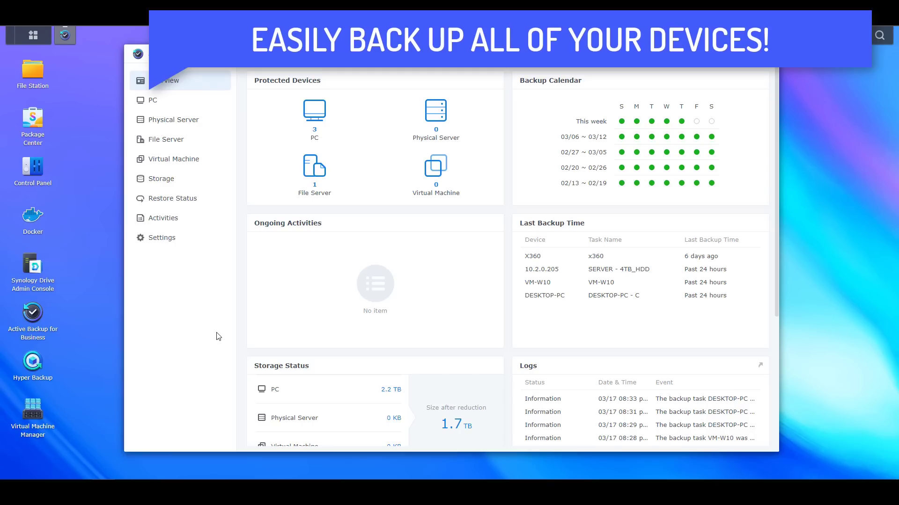
click(174, 104)
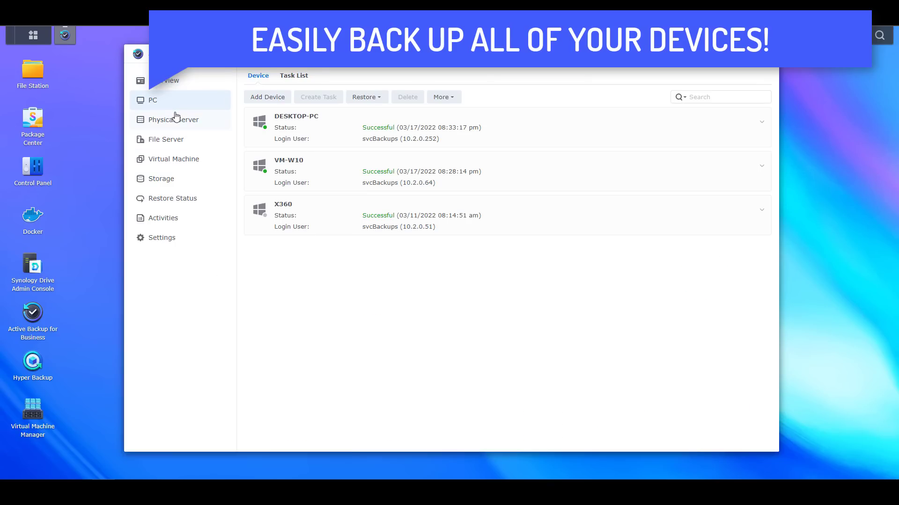
click(176, 123)
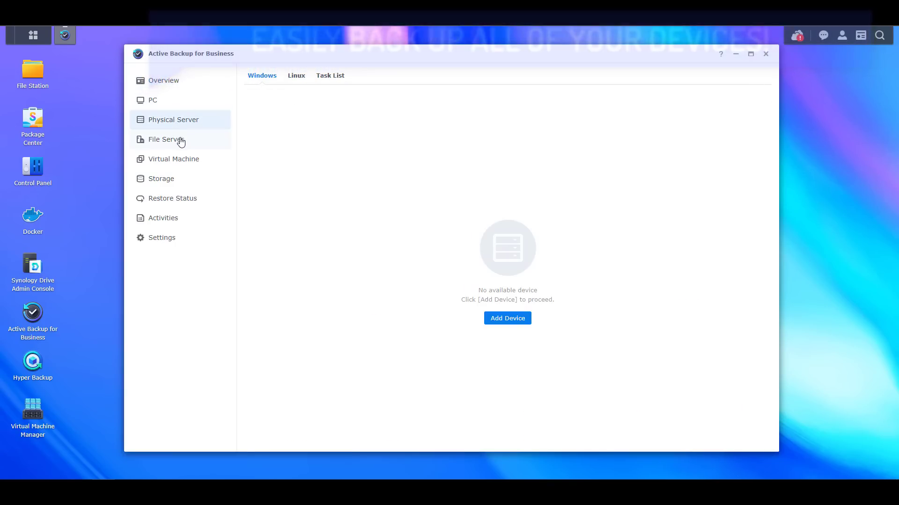
click(181, 142)
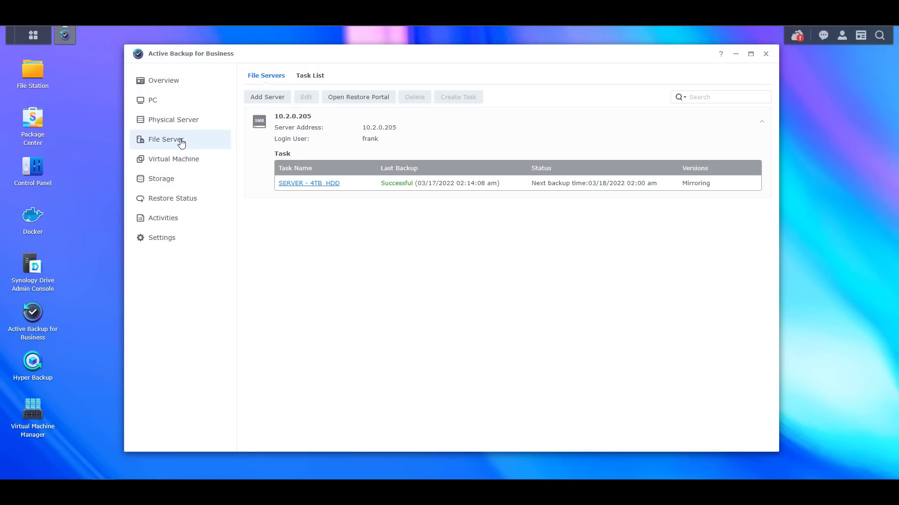
click(174, 90)
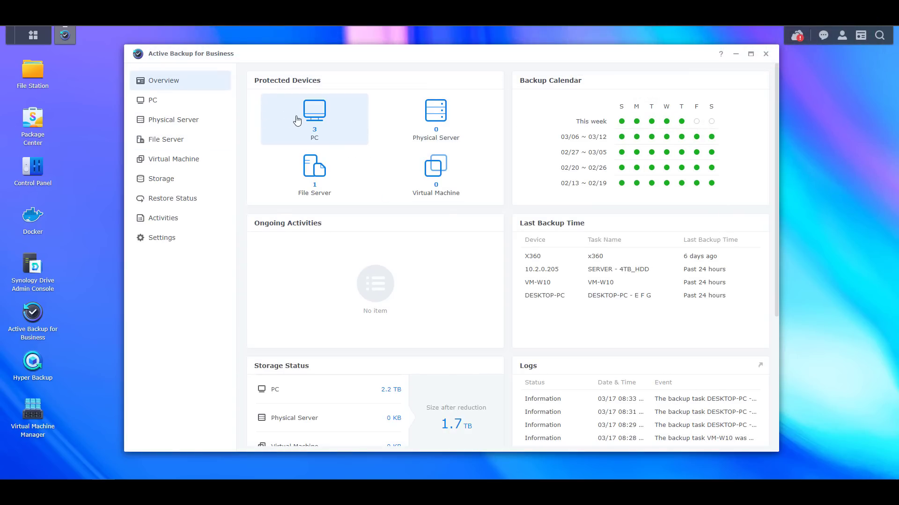
click(297, 121)
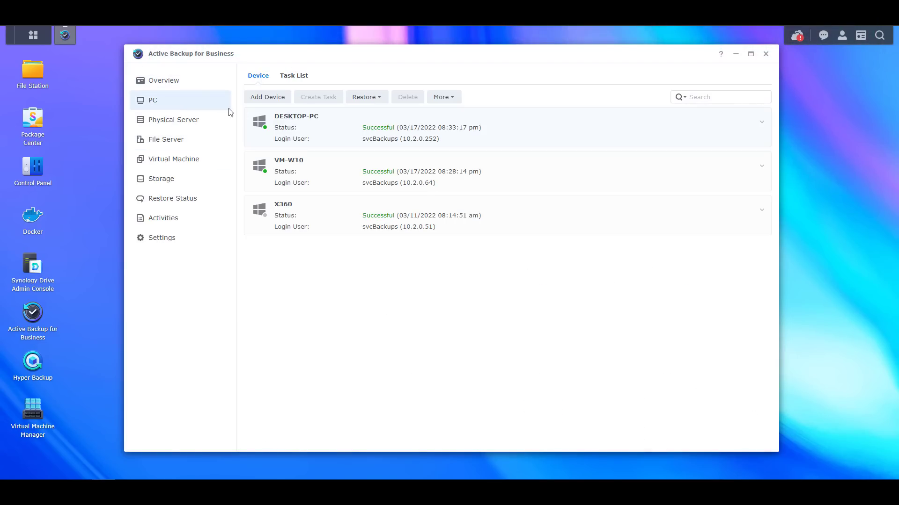
click(162, 83)
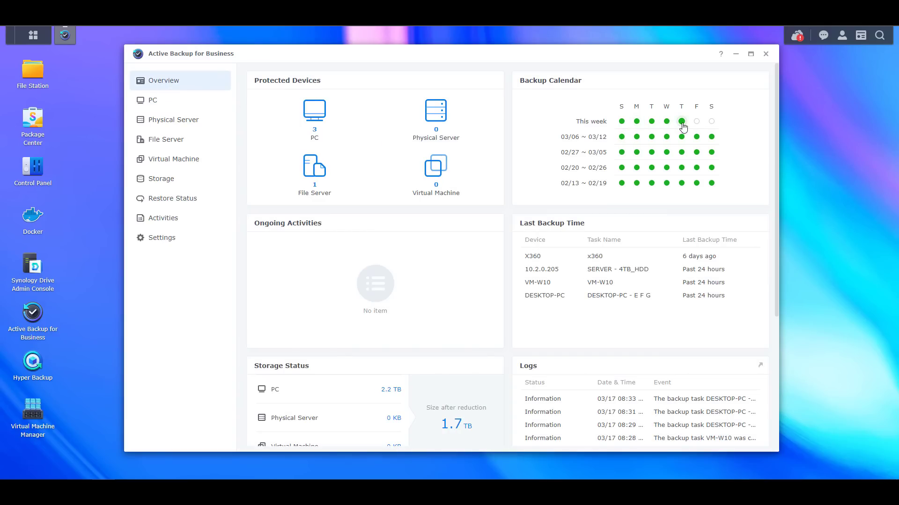
Step: Scroll the Overview dashboard down to the Size after reduction storage-savings panel
scroll(370, 250, down, 5)
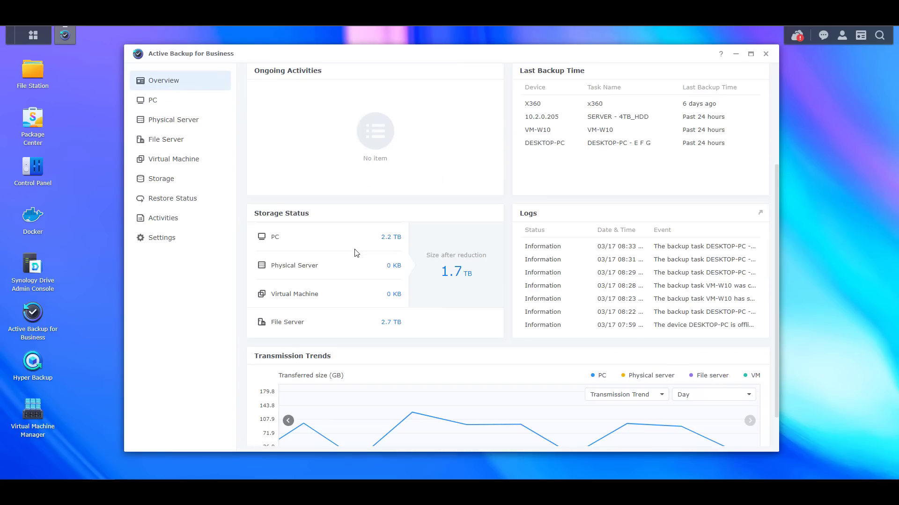
mouse_move(467, 238)
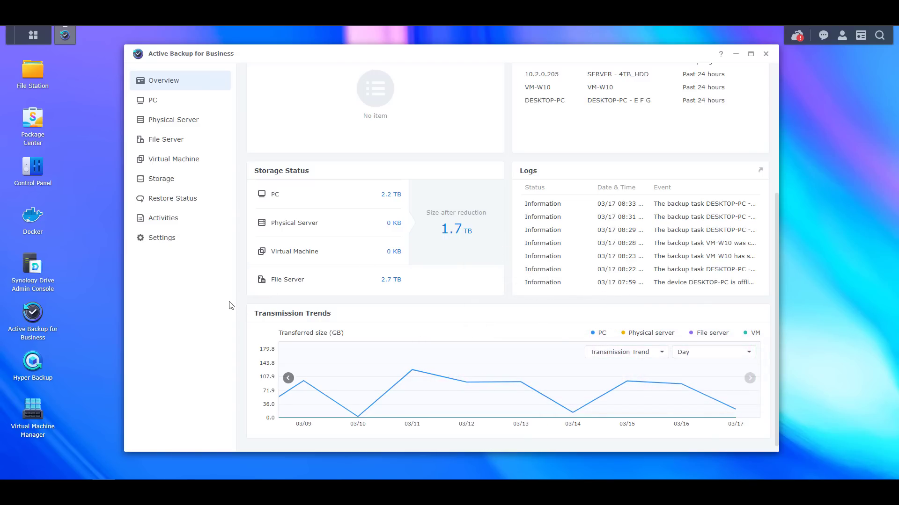
click(182, 111)
click(295, 79)
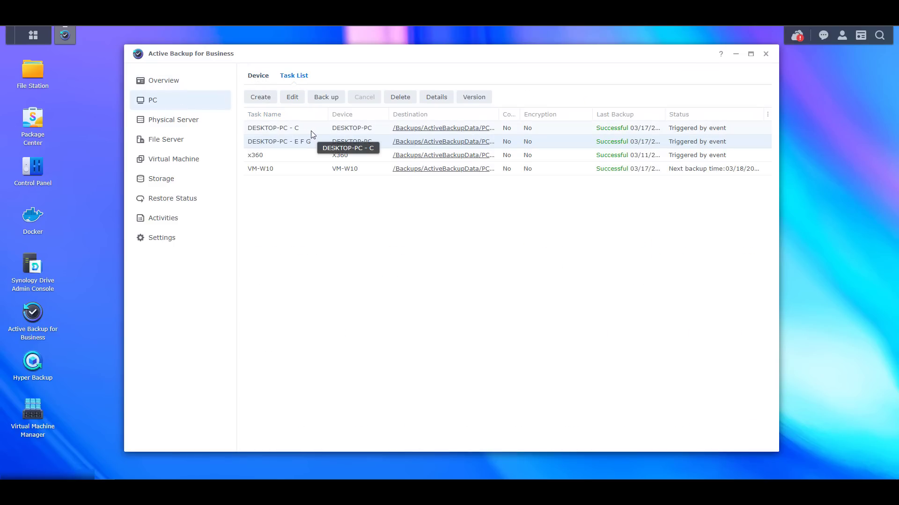
click(307, 129)
click(293, 97)
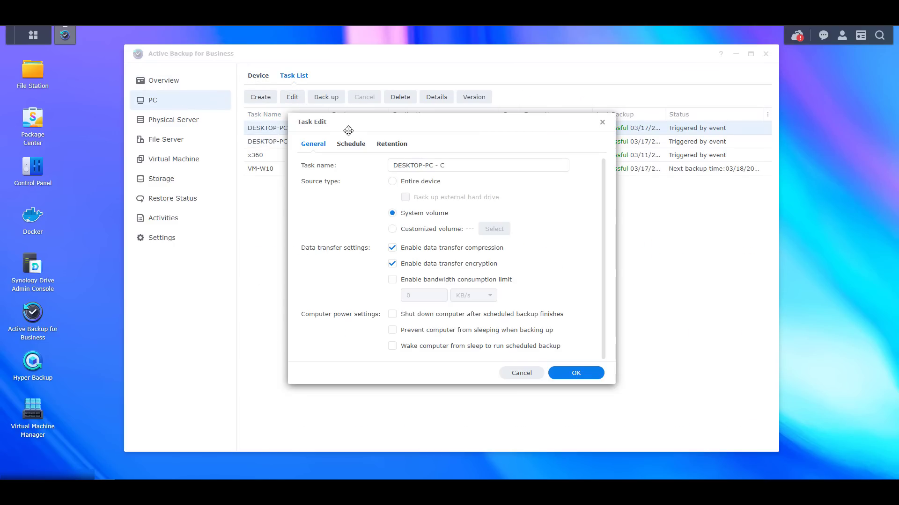
click(352, 143)
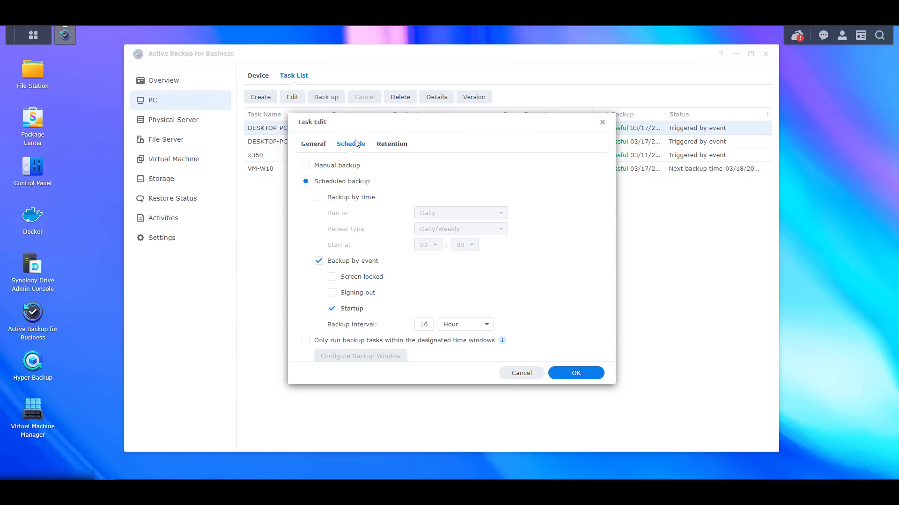
click(521, 377)
click(296, 141)
click(296, 98)
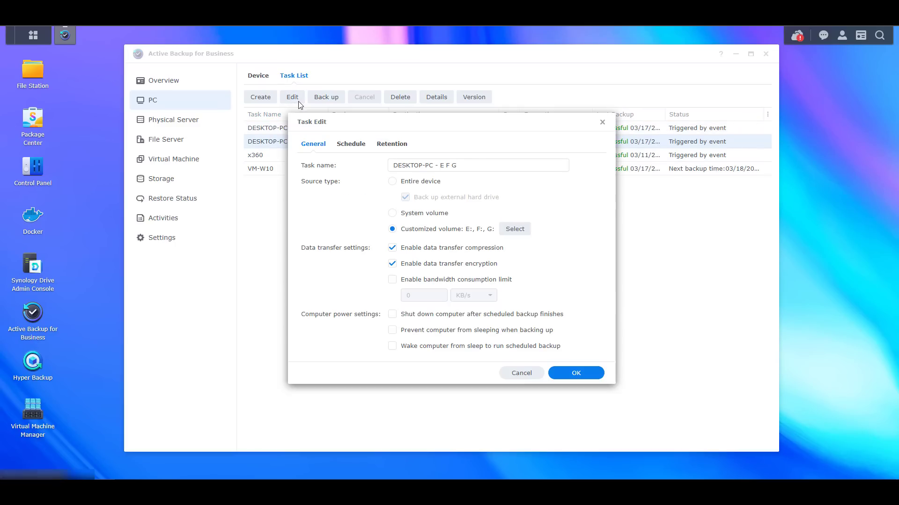
click(351, 145)
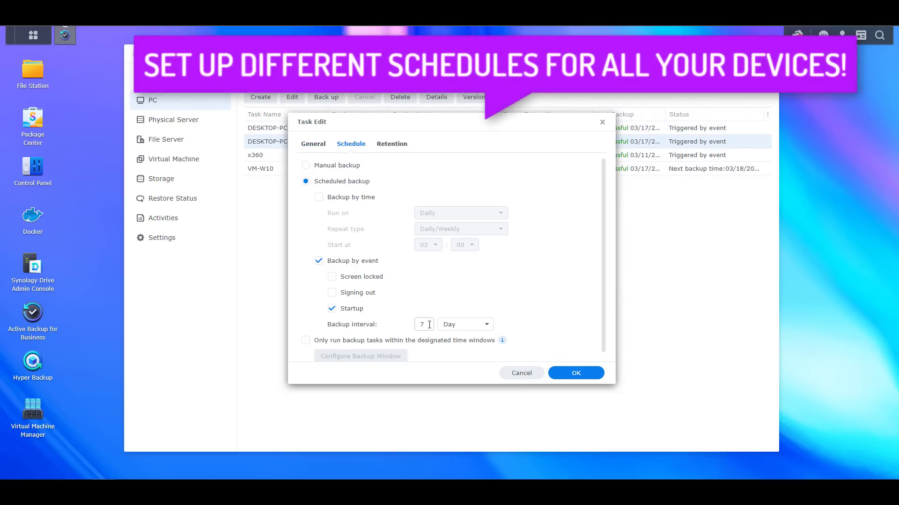
click(531, 377)
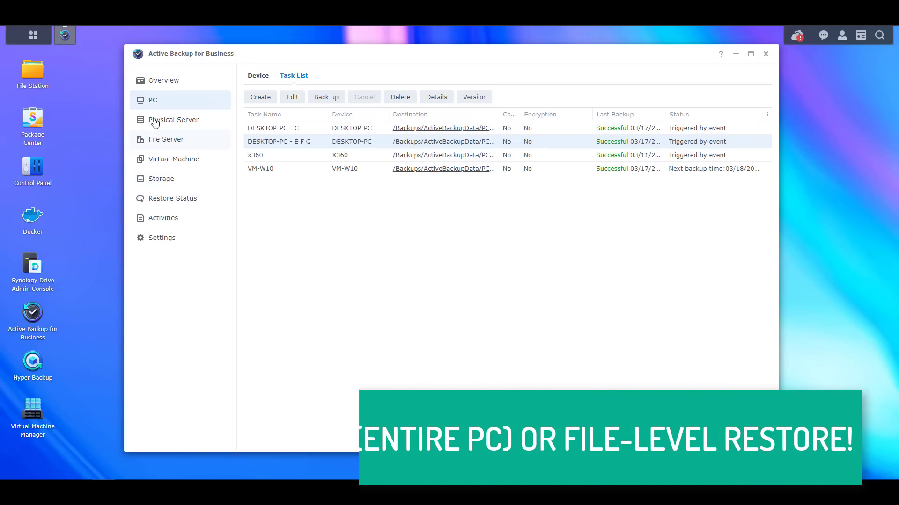
Step: View the Overview dashboard and the File Server backup task, finishing back on Overview
click(165, 82)
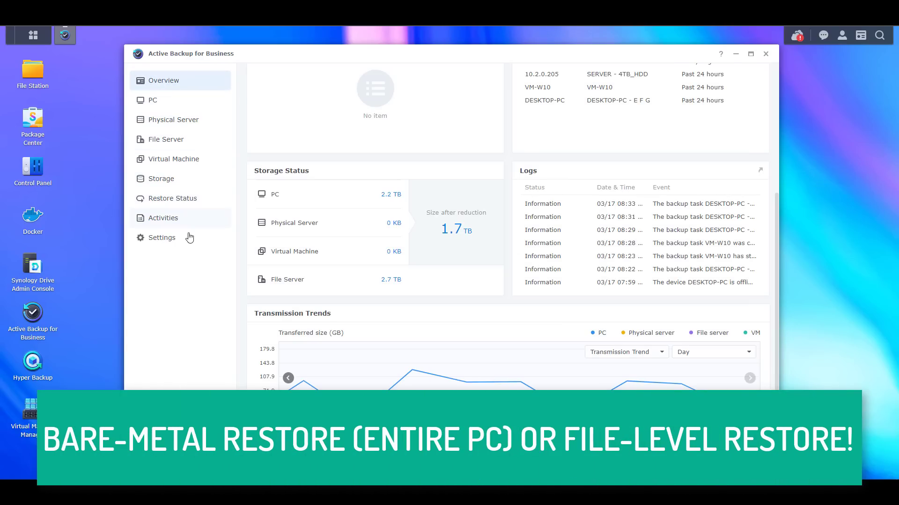
scroll(279, 261, up, 5)
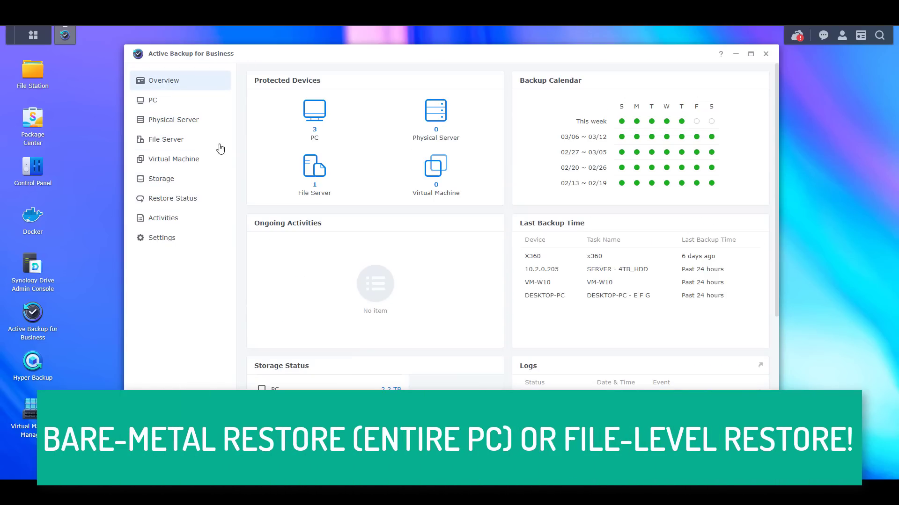
click(182, 143)
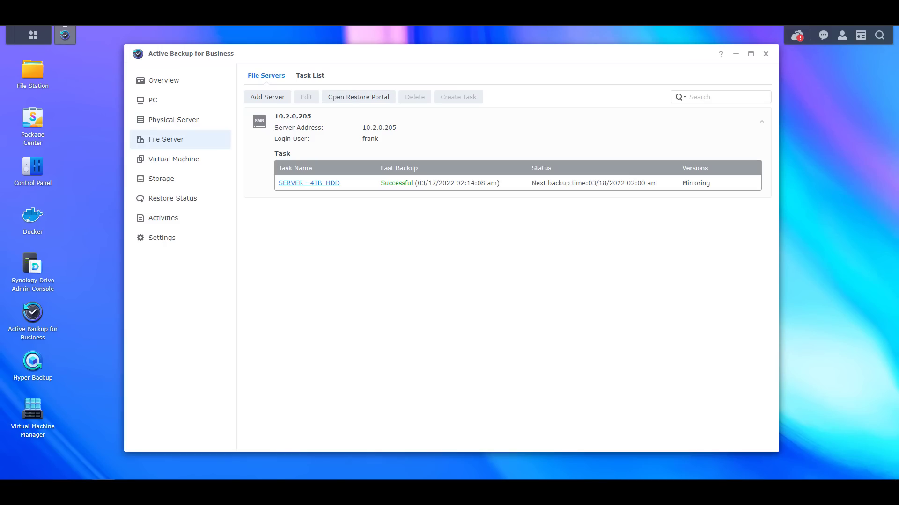
click(220, 81)
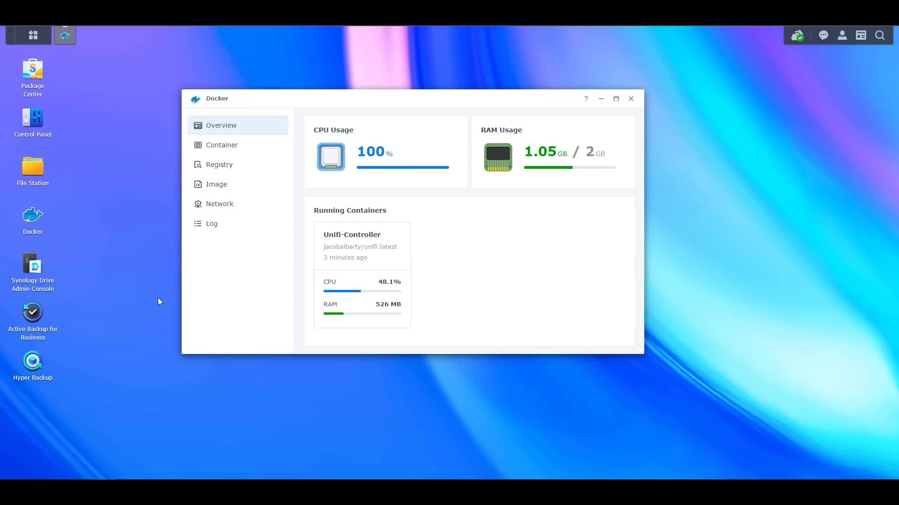
Step: Show Docker's Container list with the Unifi-Controller container running
click(238, 155)
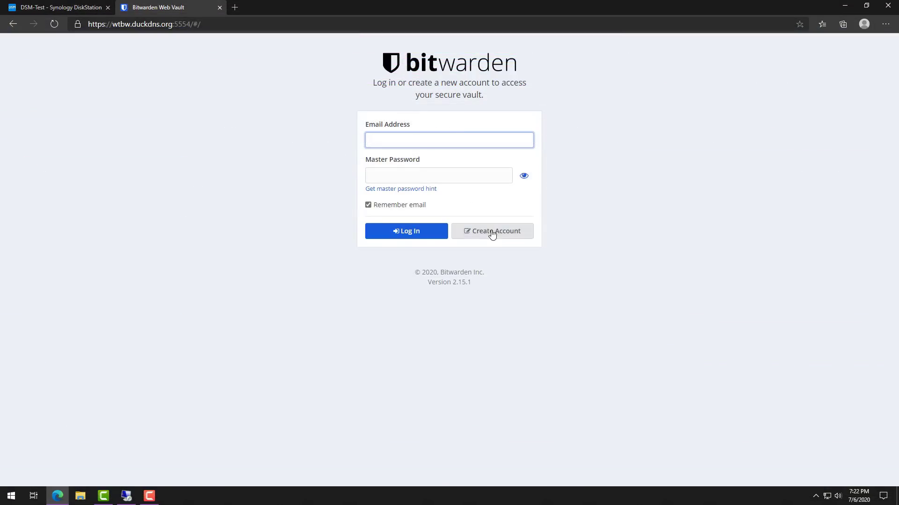
Step: Bring up Bitwarden's Create Account form, then UniFi Network's Traffic & Security settings
click(492, 233)
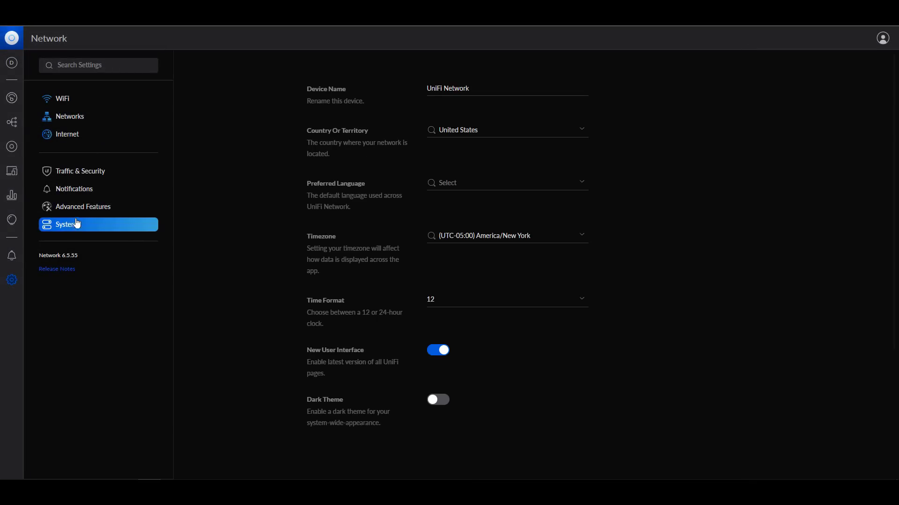
click(83, 176)
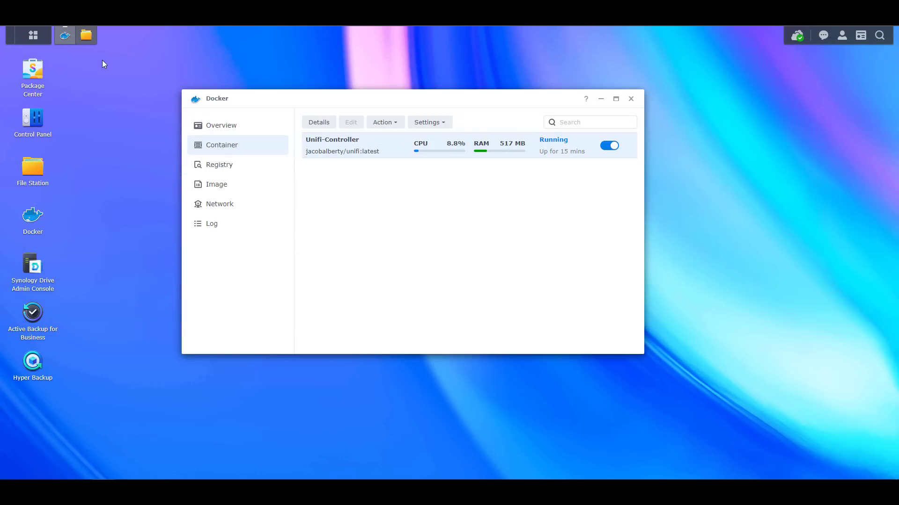
Step: Browse docker > Unifi-Controller in File Station to show its data and log folders
click(89, 38)
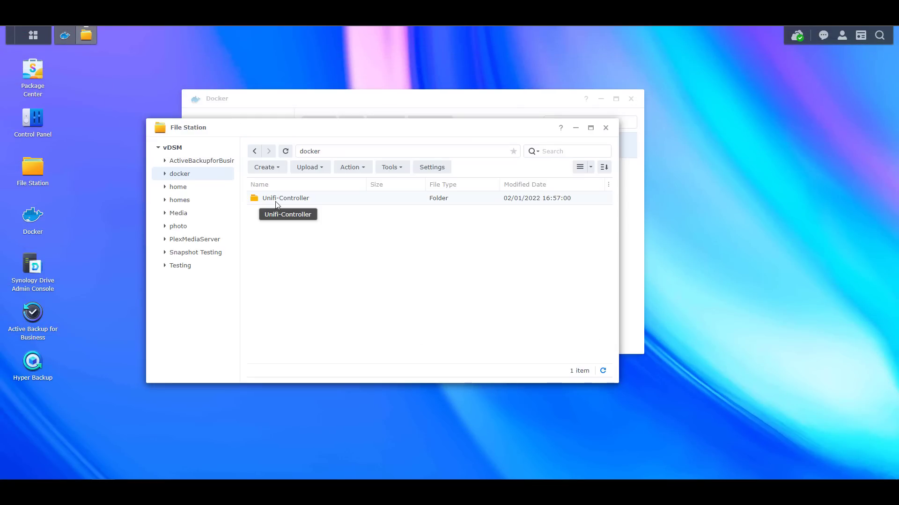
double_click(313, 201)
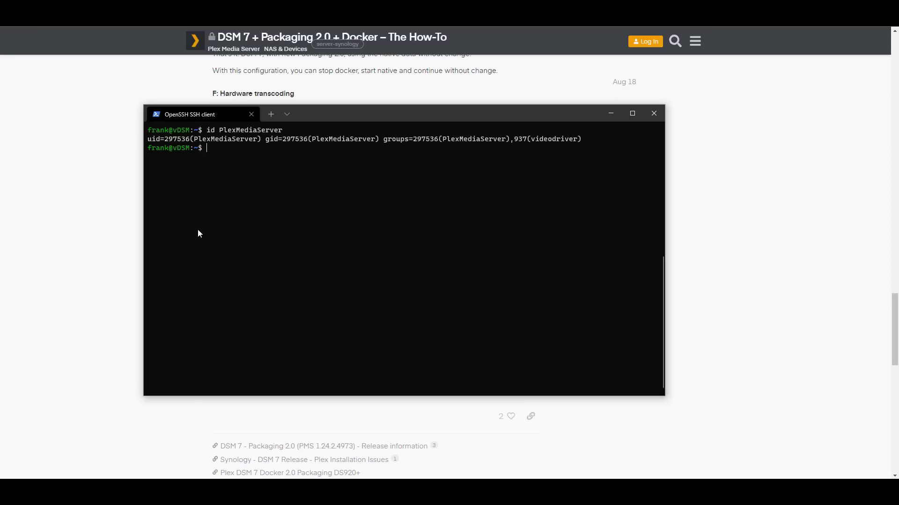
Step: Run the pasted sudo docker run command for Plex and enter the account password
text(sudo docker run -d --name Plex --network=host -v /volume1/PlexMediaServer/AppData:"/config/Library/Application Support" -v /volume1/PlexMediaServer/AppData/tmp:/transcode -v /volume1/PlexMediaServer/AppData/tmp:/tmp -v /volume1:/volume1 -e TZ="EST" -e PLEX_UID="297536" -e PLEX_GID="297536" plexinc/pms-docker)
key(Return)
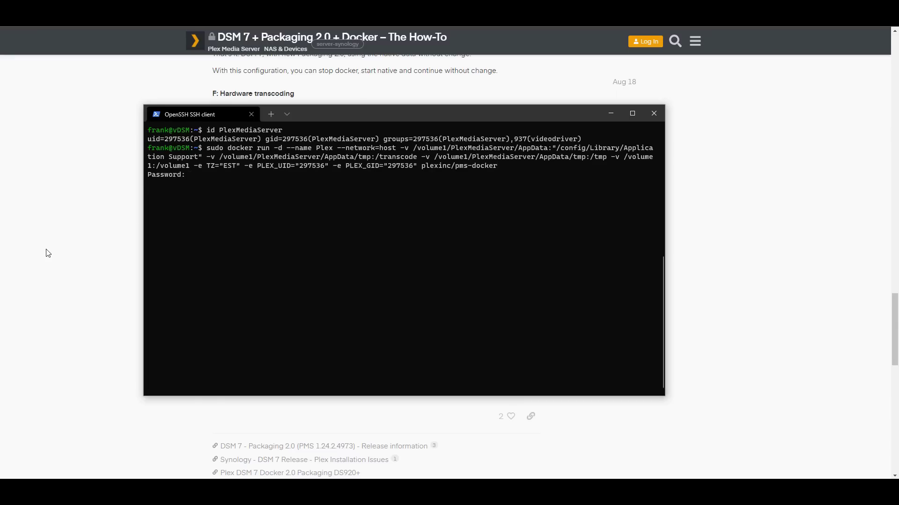
key(Return)
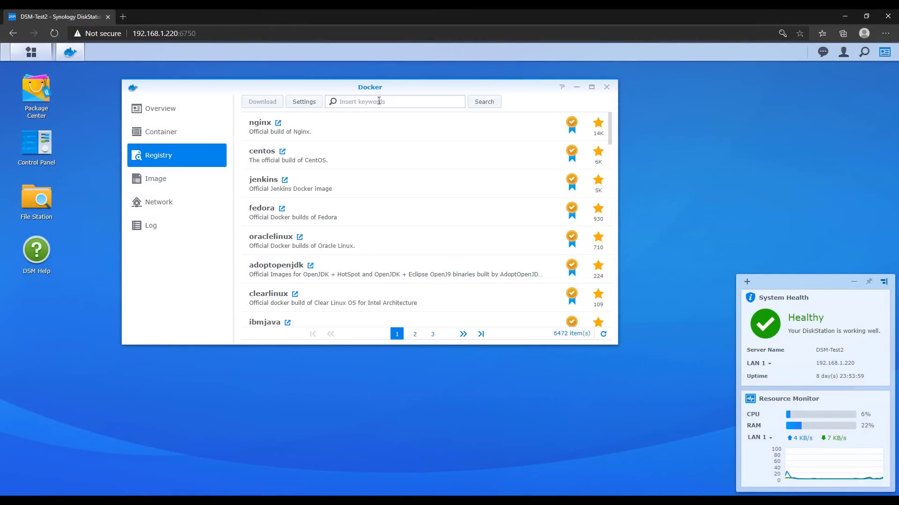
Step: Inspect the Docker Hub entry in the registry settings without changing it
click(304, 102)
double_click(293, 147)
click(452, 305)
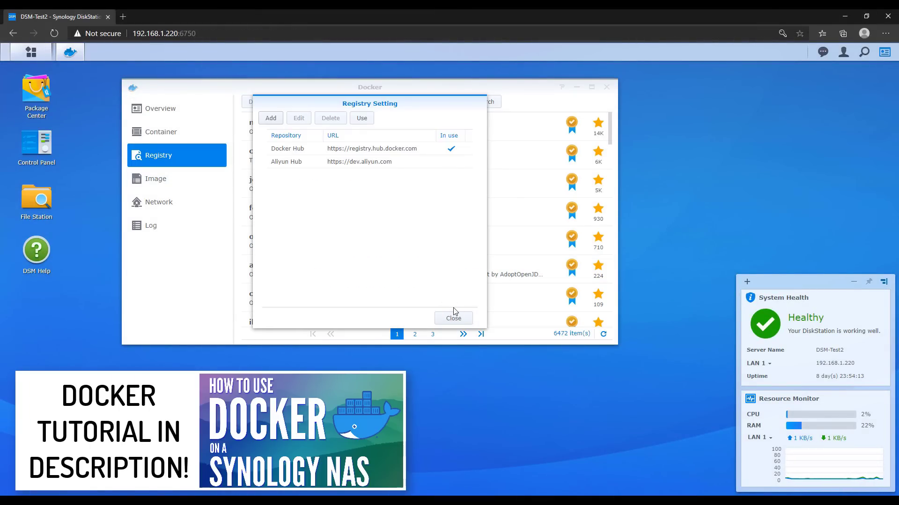
click(454, 317)
Step: Search the registry for pihole and name the new container Pi-Hole
click(379, 101)
text(pihole)
key(Return)
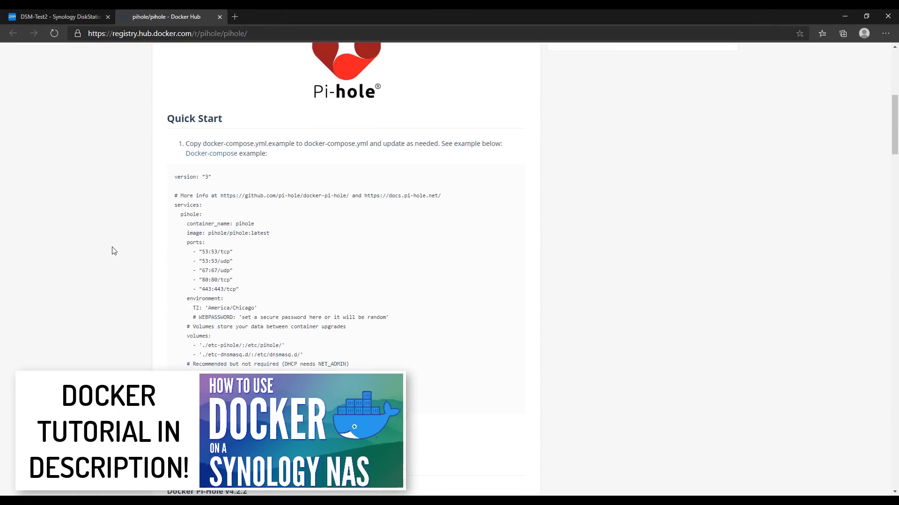
scroll(112, 251, down, 2)
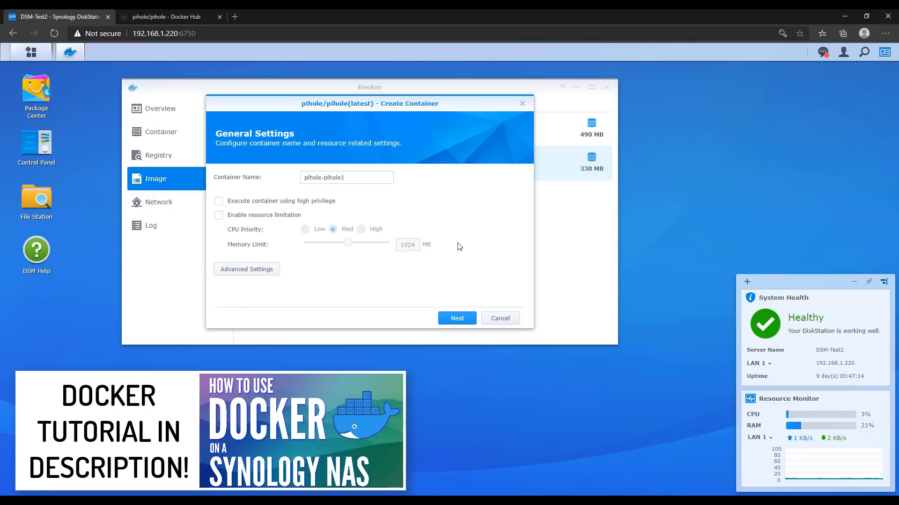
text(Pi-Hole)
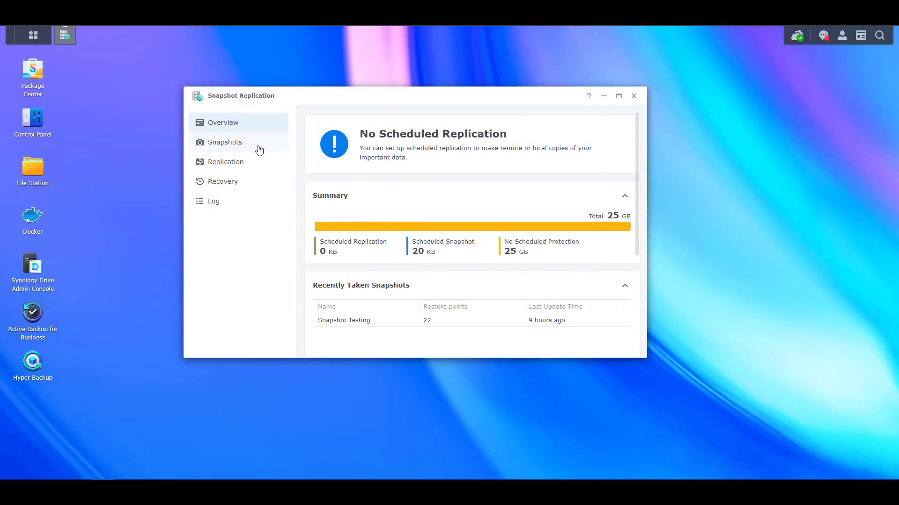
click(259, 149)
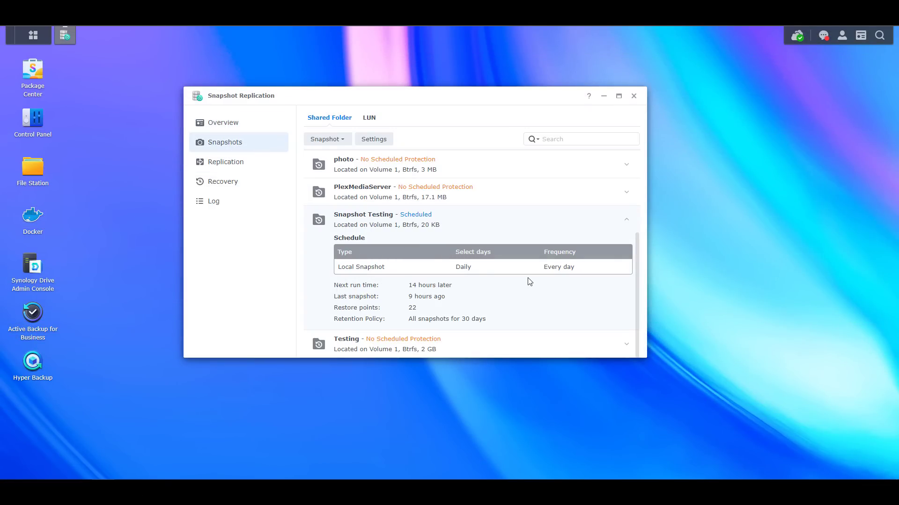
click(374, 139)
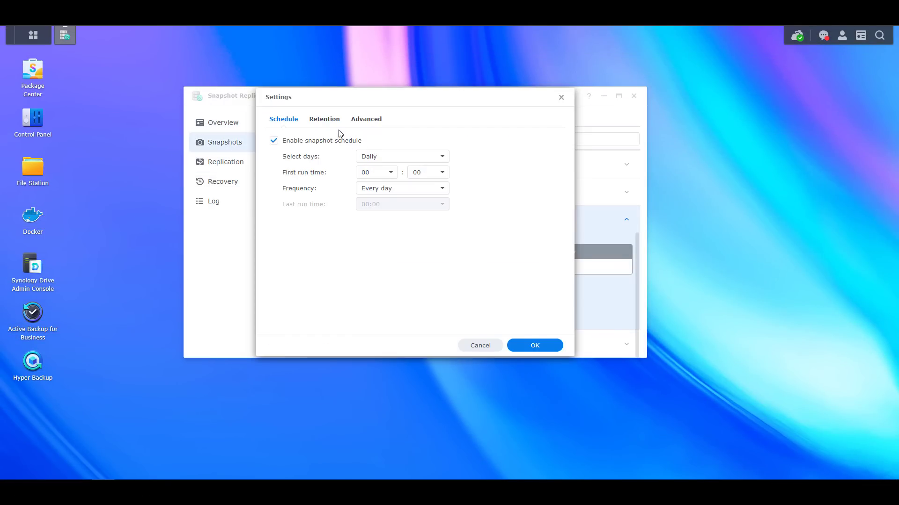
click(392, 189)
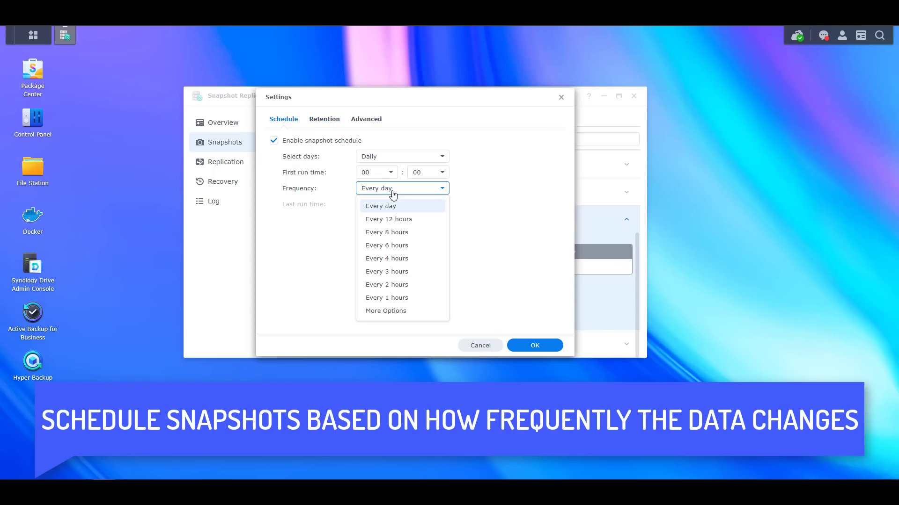
click(403, 311)
click(439, 196)
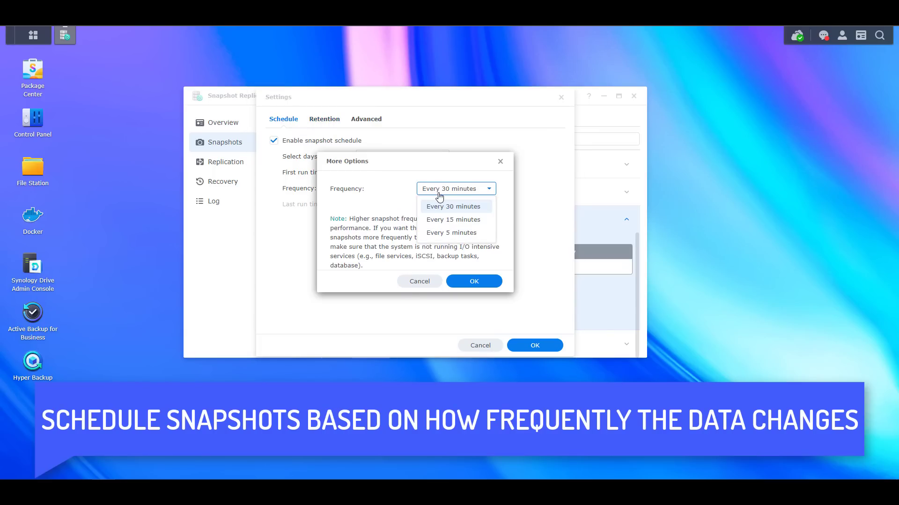
click(440, 207)
click(420, 281)
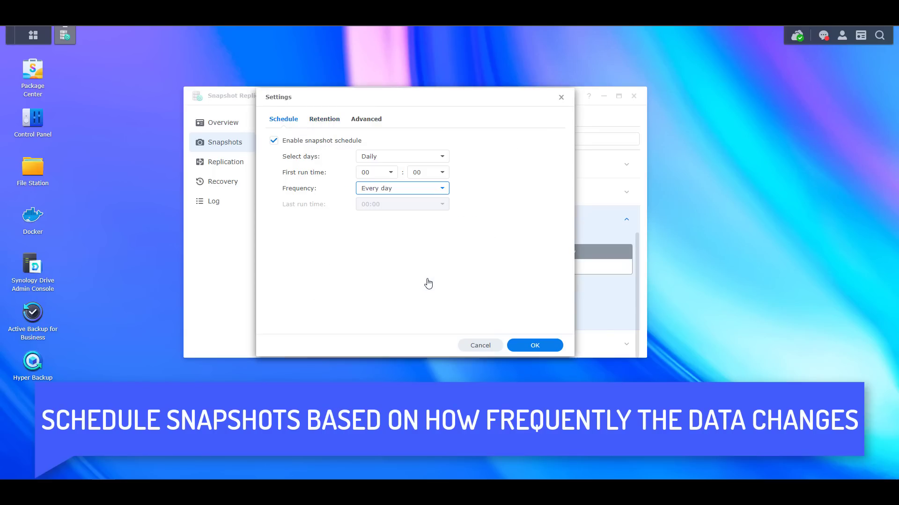
click(329, 124)
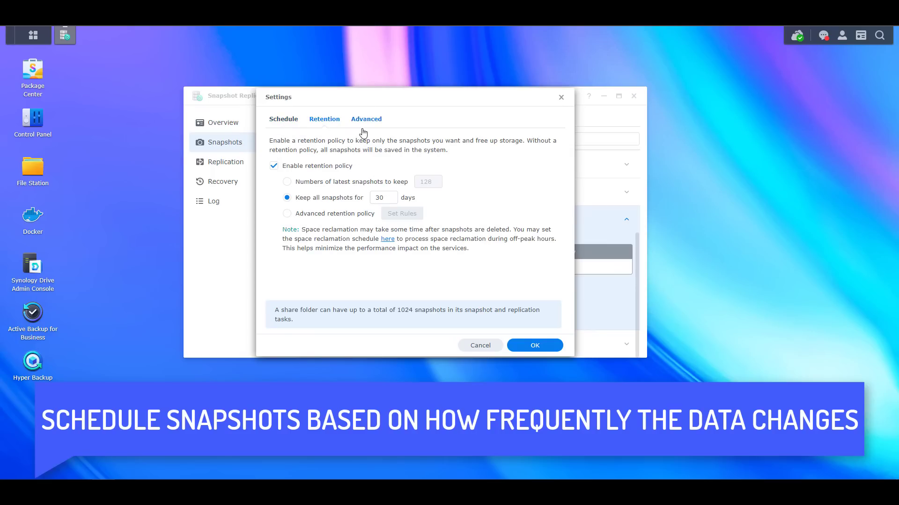
click(473, 345)
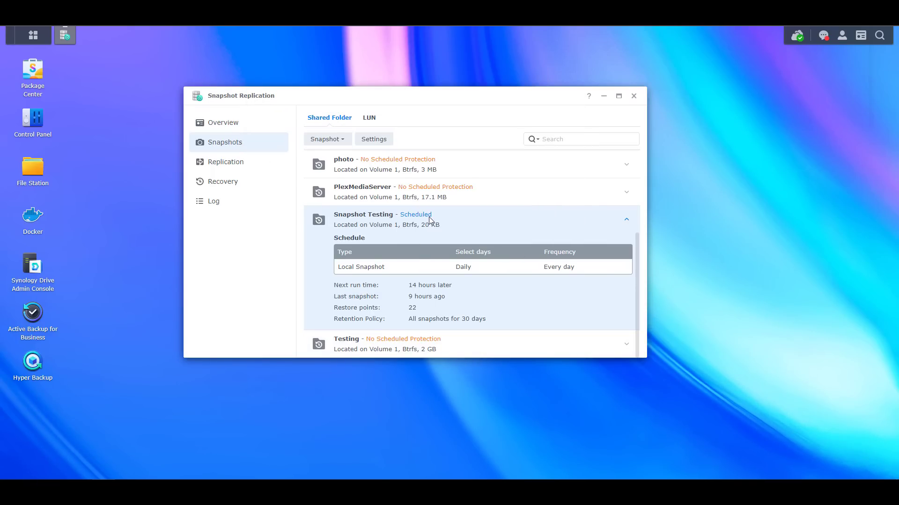
Step: Browse the newest Snapshot Testing snapshot from the Snapshot List and bring up Test1.txt's actions
click(336, 140)
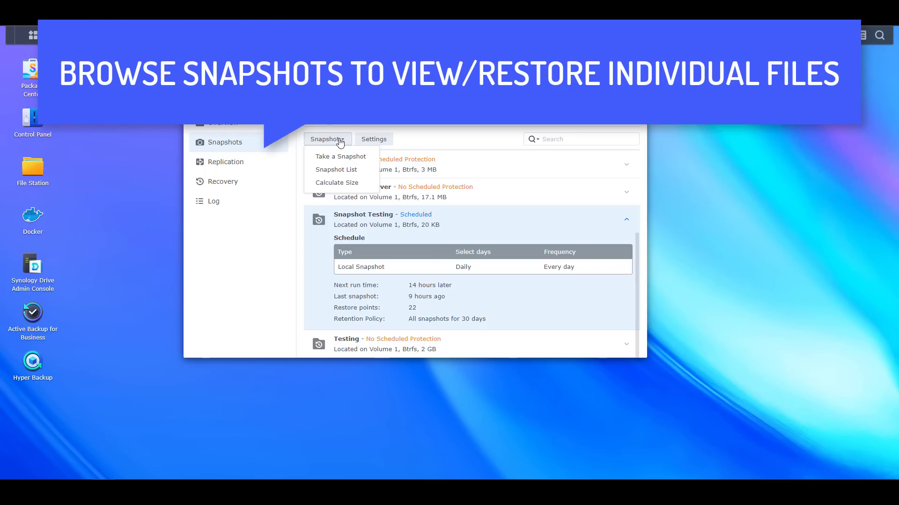
click(349, 170)
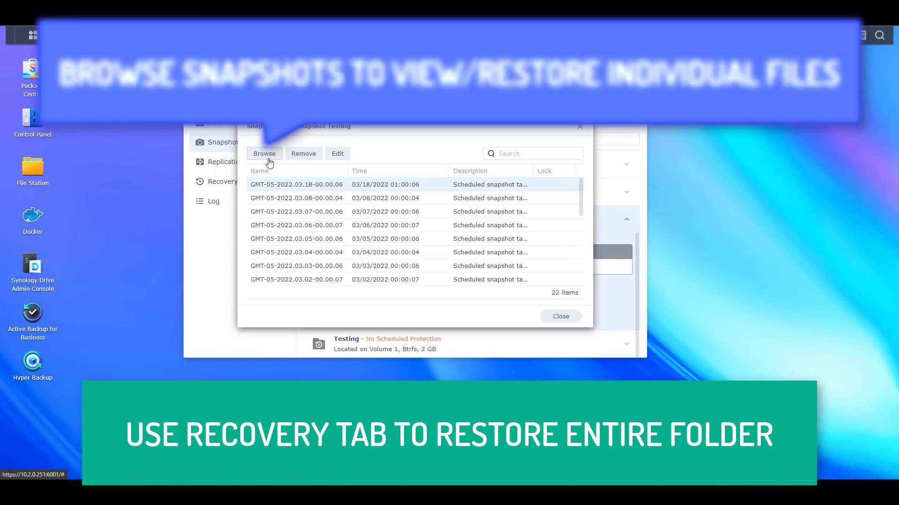
click(265, 155)
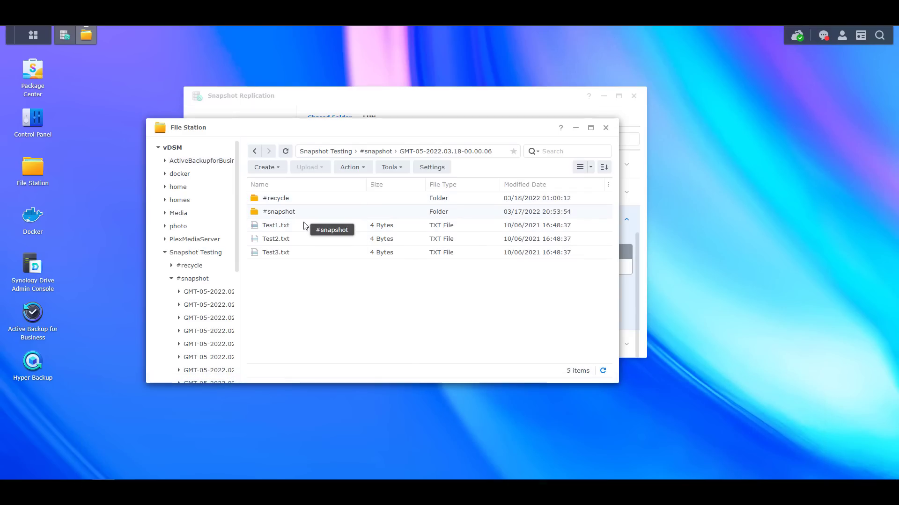
right_click(320, 226)
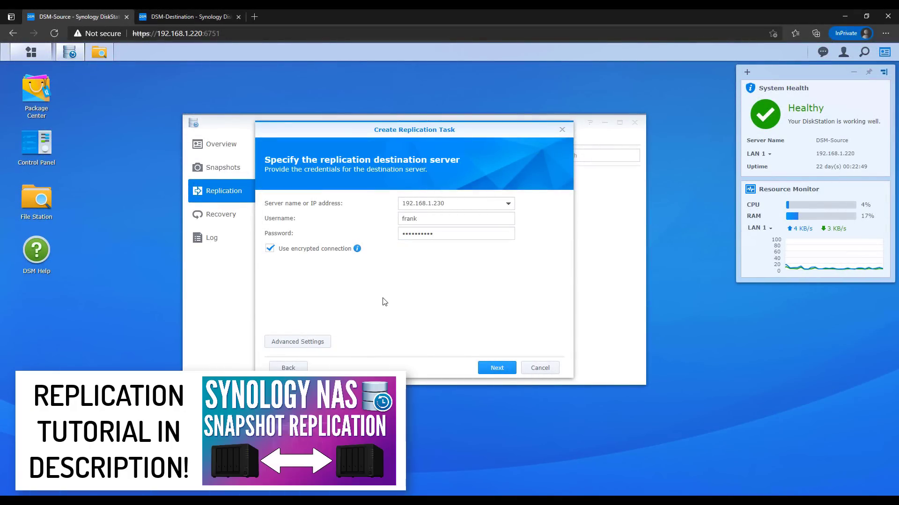
Step: Accept the replication port settings and step through the wizard to apply the task, scheduled daily at 00:00
click(298, 342)
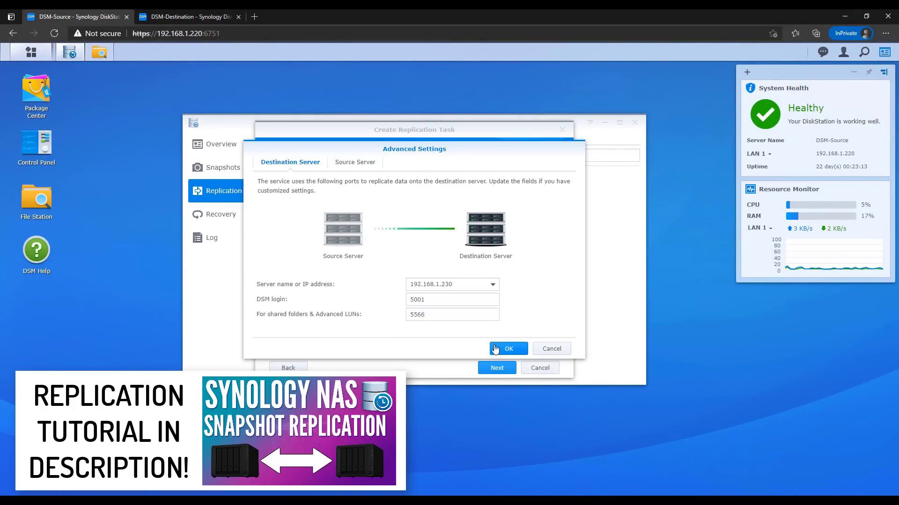
click(509, 348)
click(494, 368)
click(494, 368)
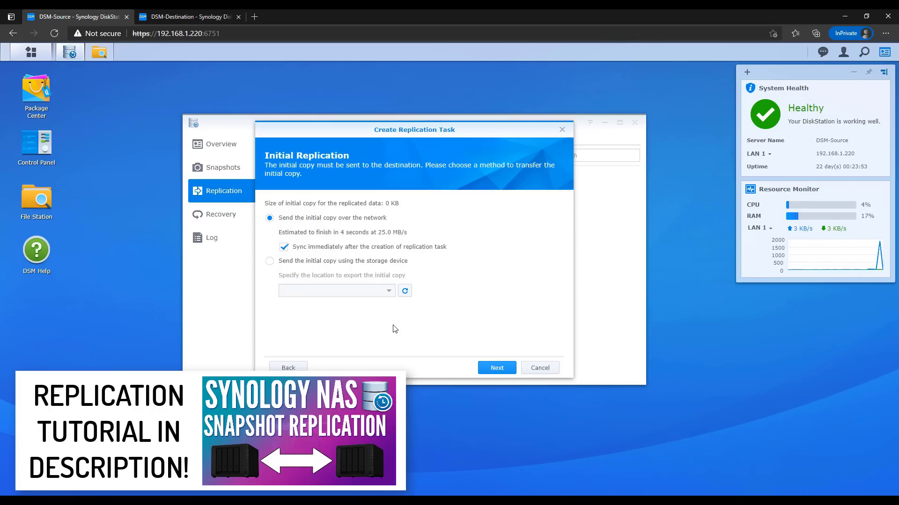
click(496, 368)
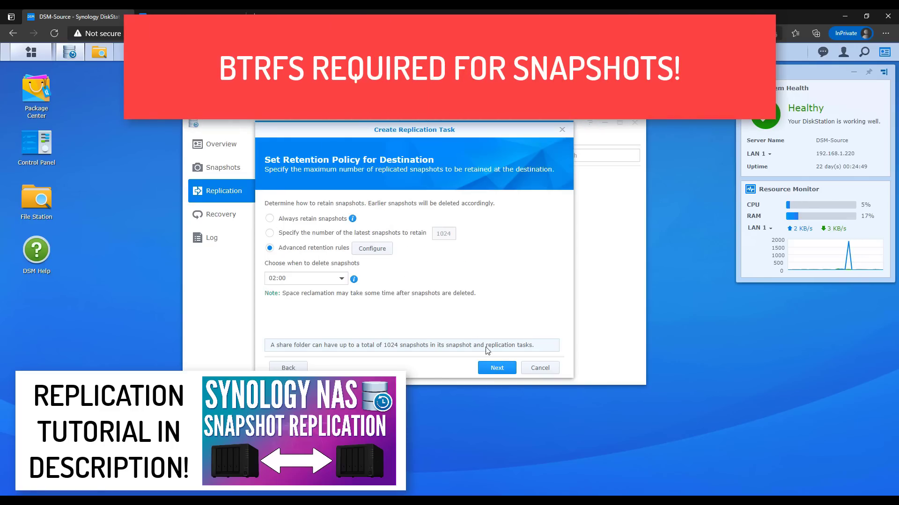
click(497, 368)
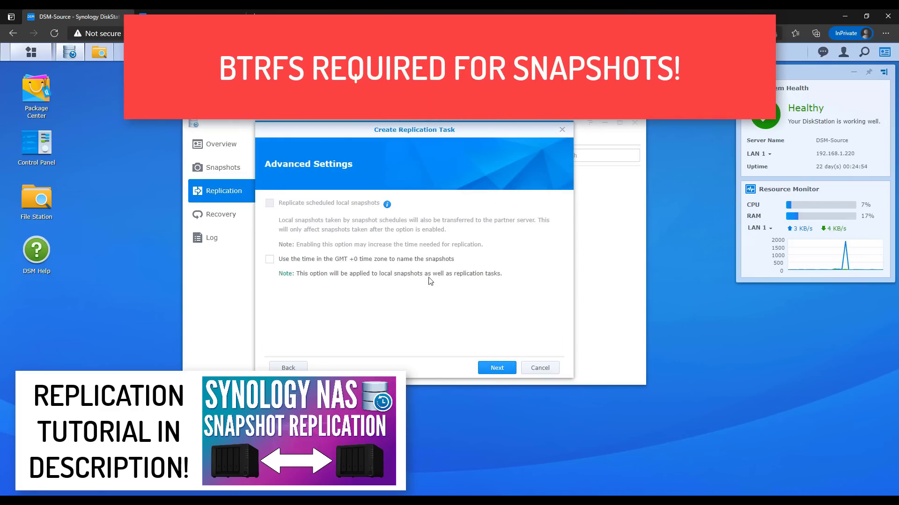
click(497, 368)
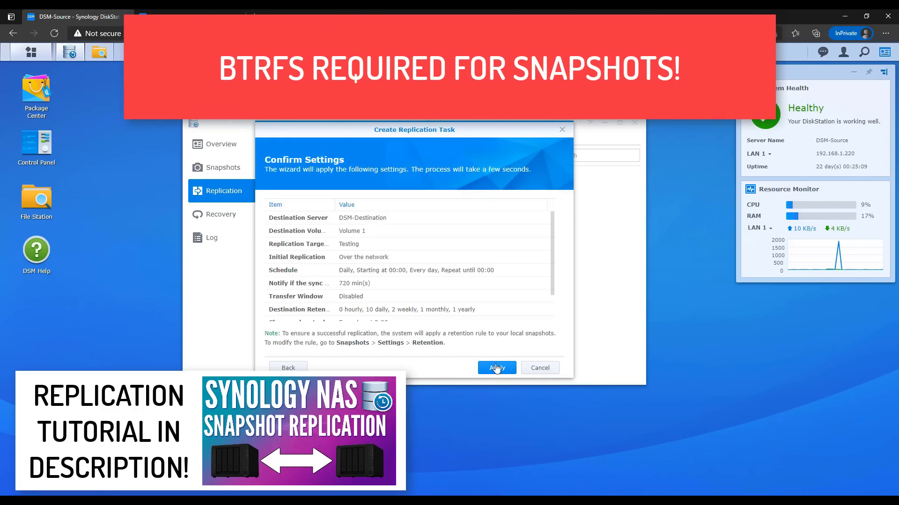
click(497, 368)
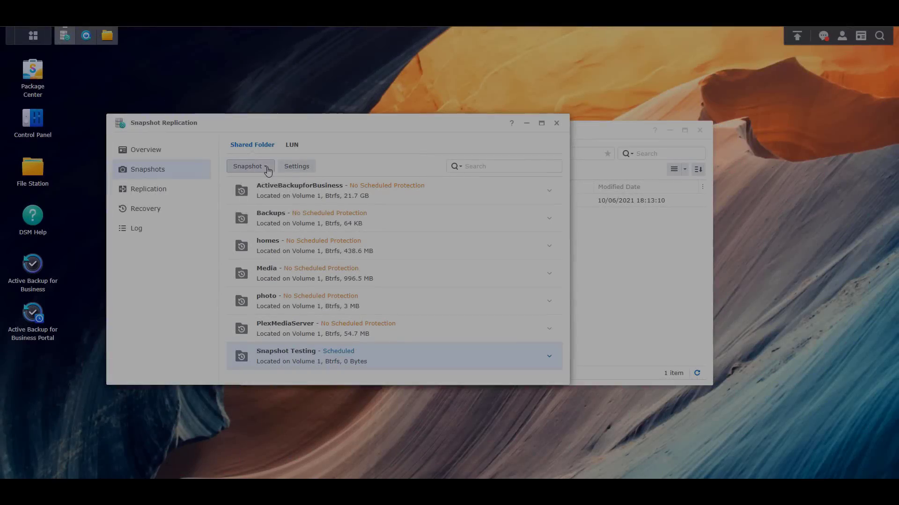
Step: Make the Snapshot Testing snapshot visible and list the files in GMT-05-2021.10.06-17.12.05
click(250, 166)
click(273, 199)
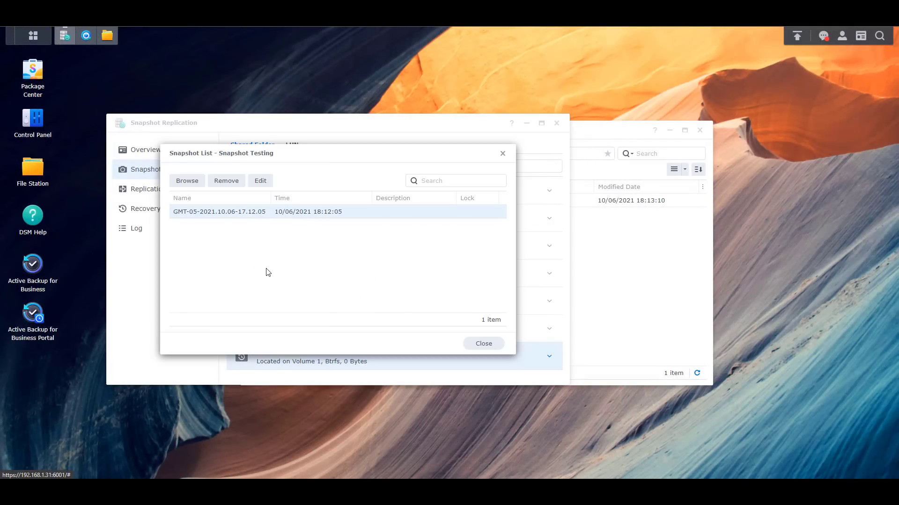
click(191, 181)
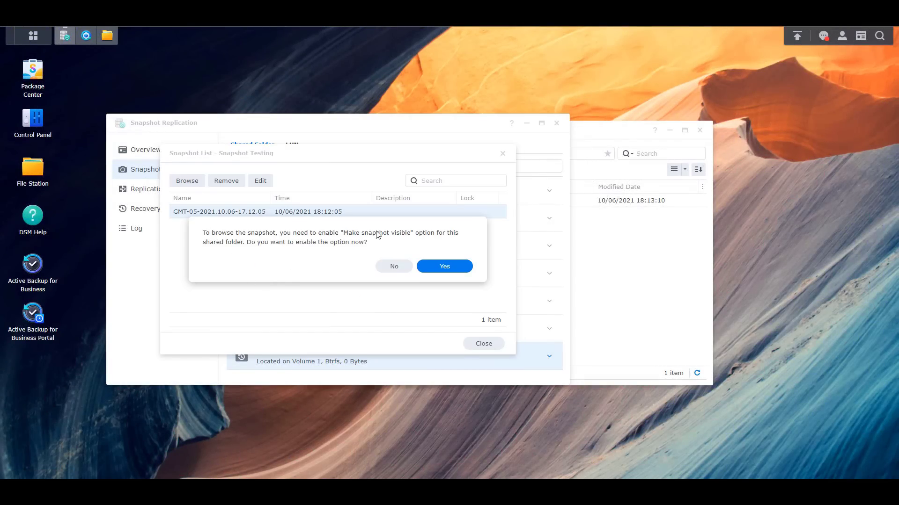
click(445, 267)
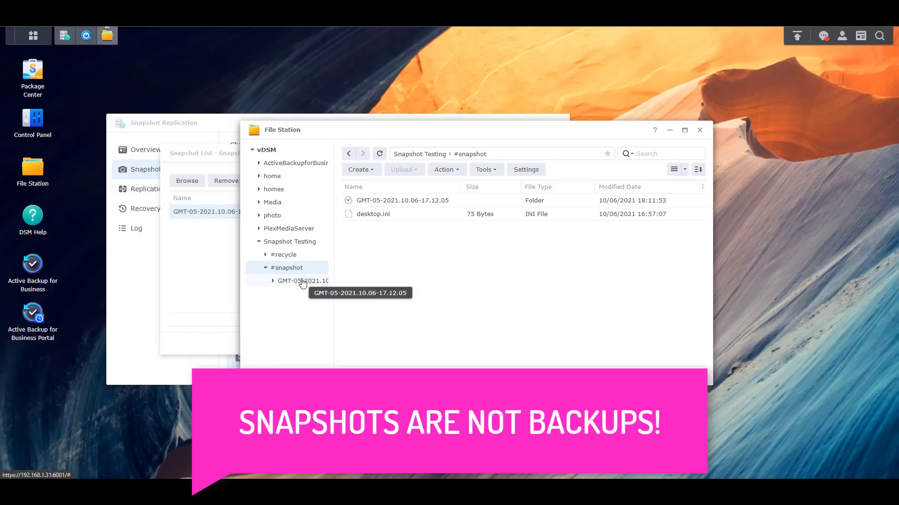
click(302, 281)
right_click(414, 259)
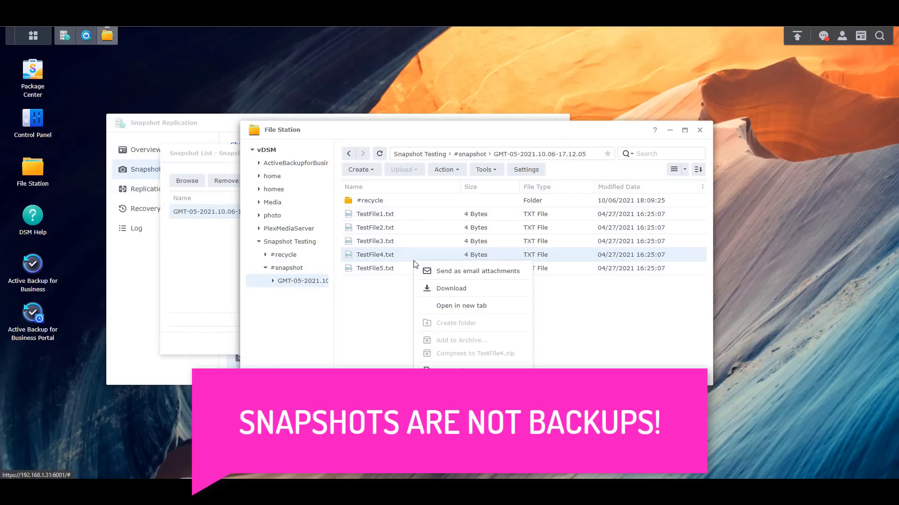
click(388, 318)
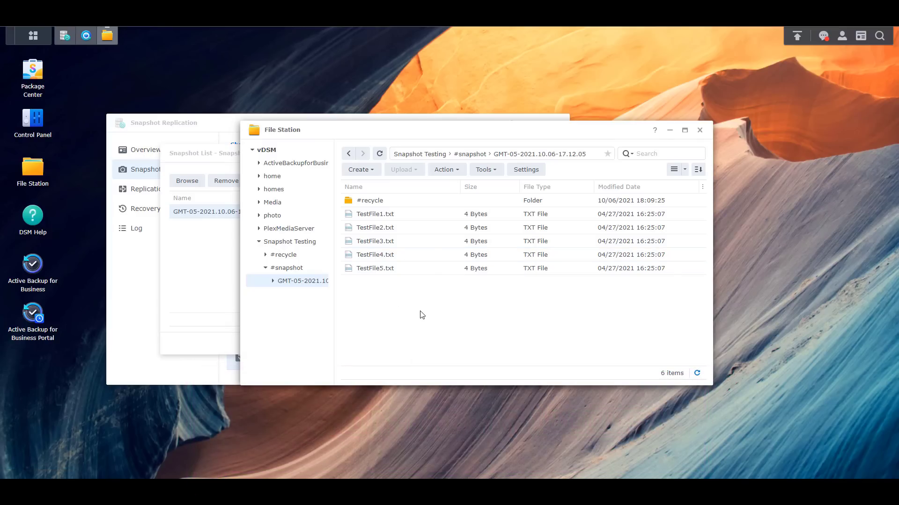
Step: In Recovery, restore the Snapshot Testing folder to this snapshot and confirm
click(304, 246)
click(218, 264)
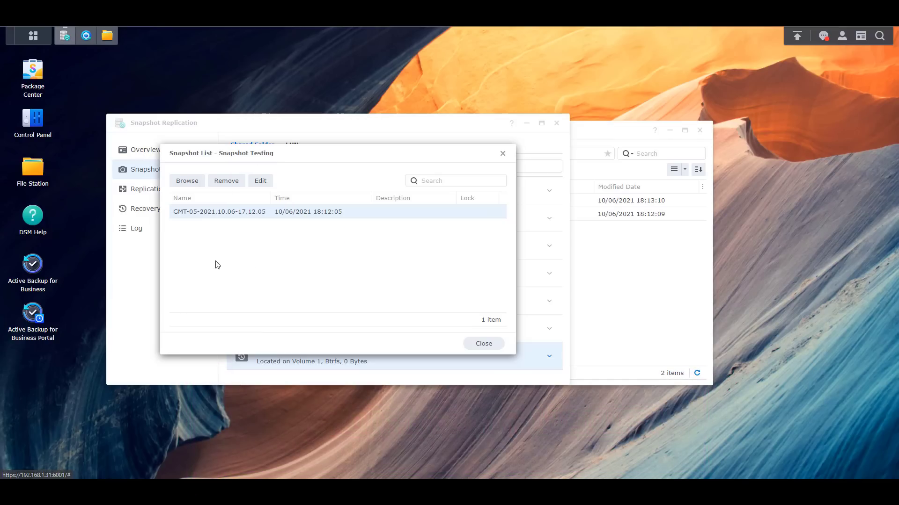
click(493, 349)
click(159, 212)
click(247, 167)
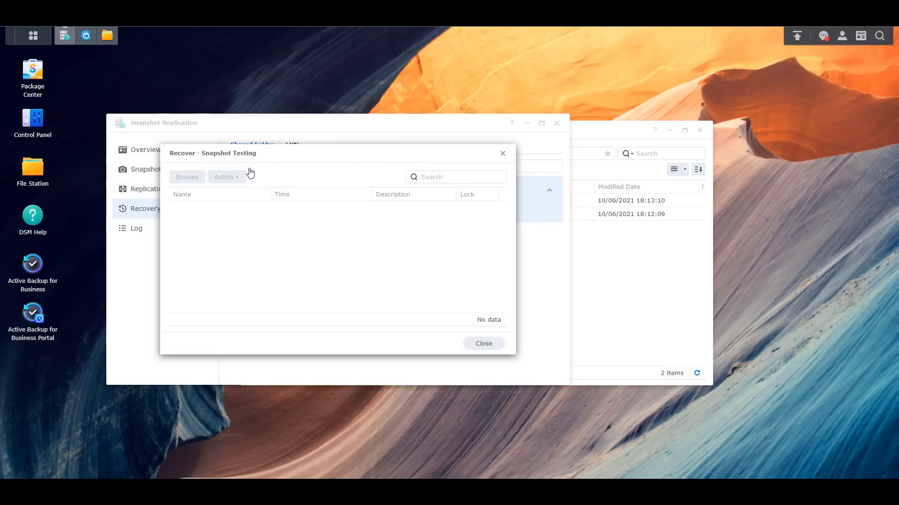
click(225, 176)
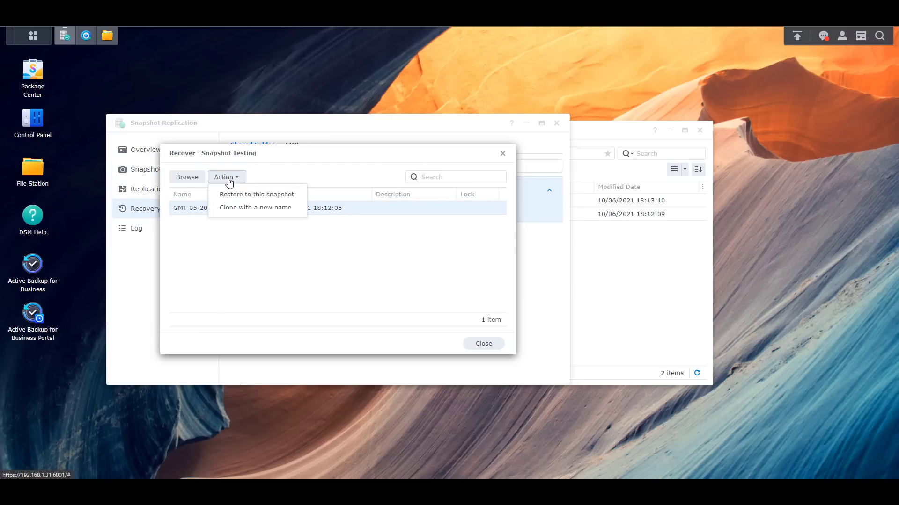
click(290, 199)
click(408, 307)
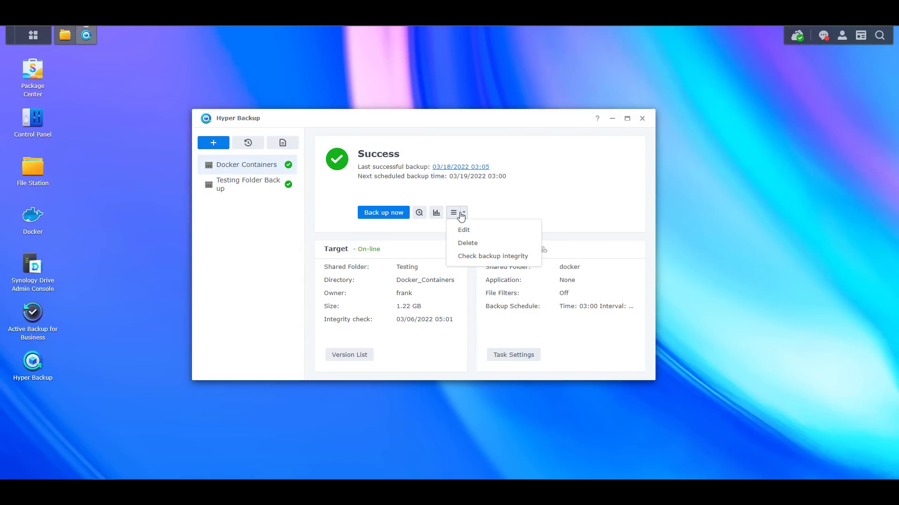
Step: Review the Testing Folder Back up task's applications and its homes and photo folders, then close the settings
click(265, 190)
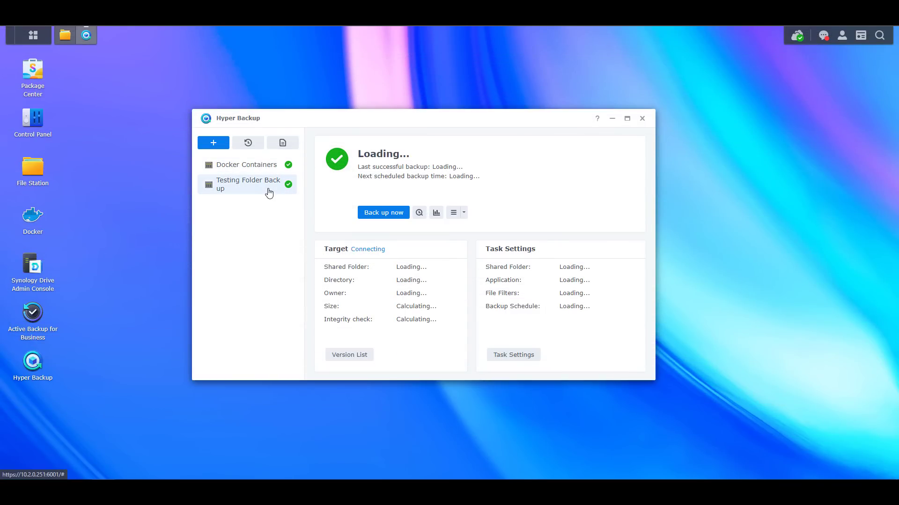
click(462, 214)
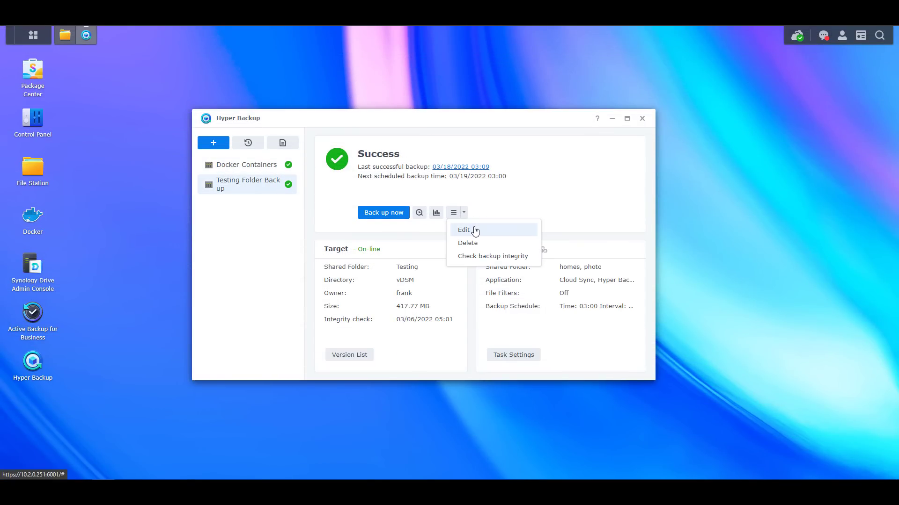
click(472, 230)
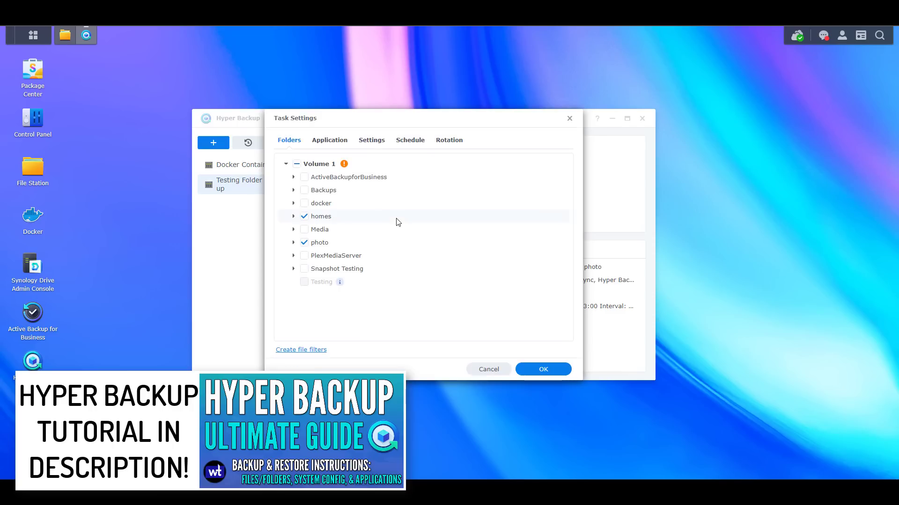
click(329, 141)
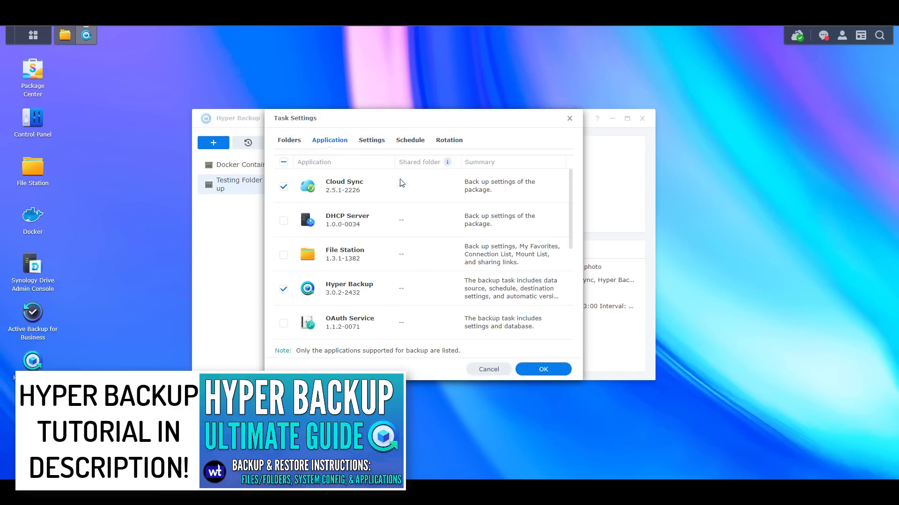
scroll(409, 210, down, 5)
scroll(409, 211, up, 6)
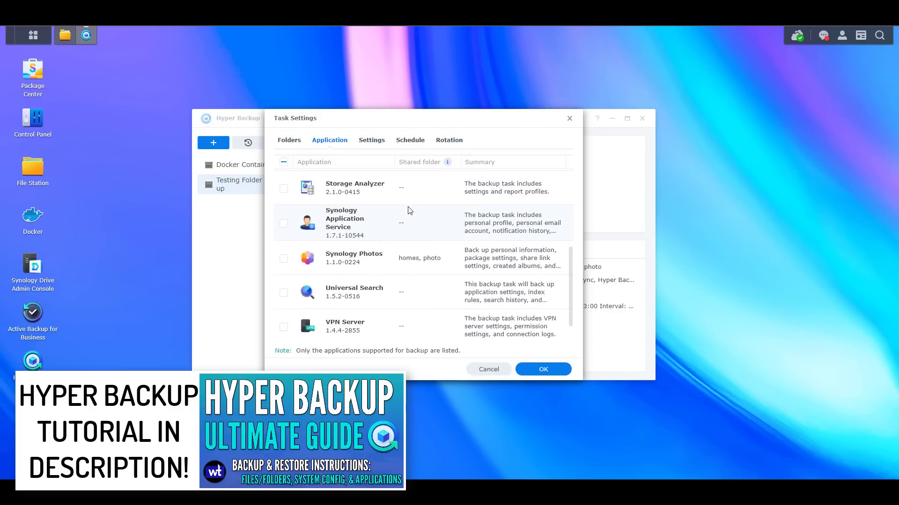
click(294, 146)
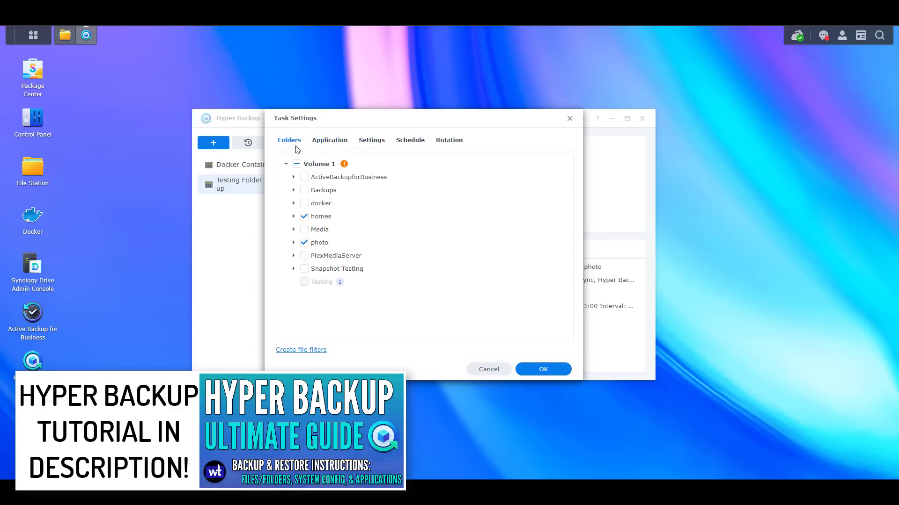
click(569, 119)
Step: Start a new Data backup task, then cancel the Backup Wizard without creating it
click(224, 147)
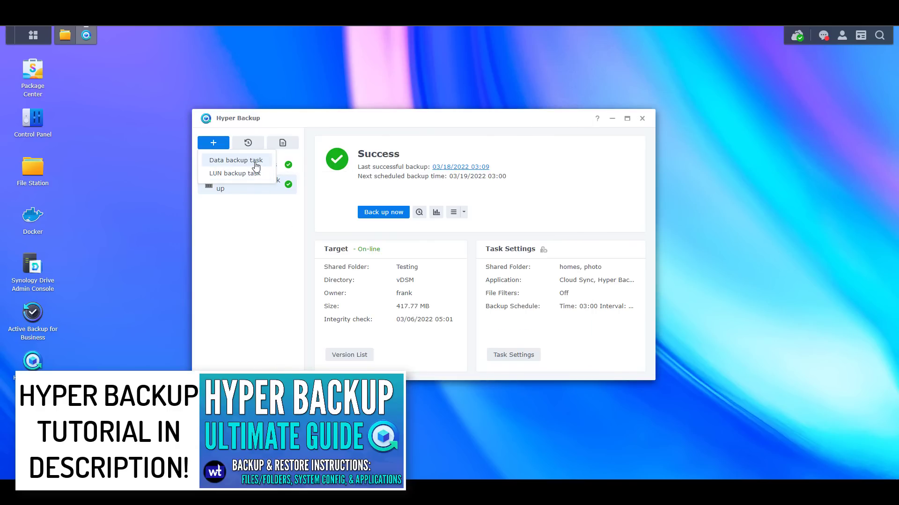
click(246, 162)
scroll(369, 243, down, 2)
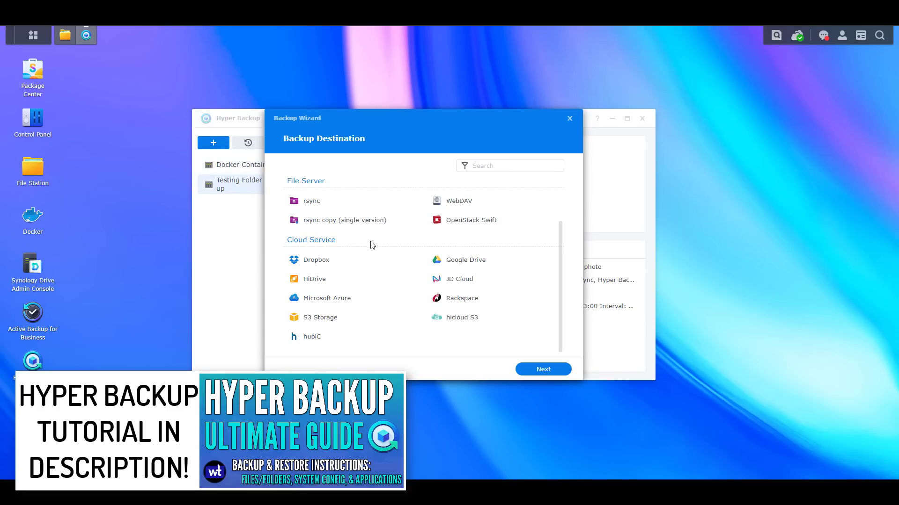
scroll(505, 333, up, 2)
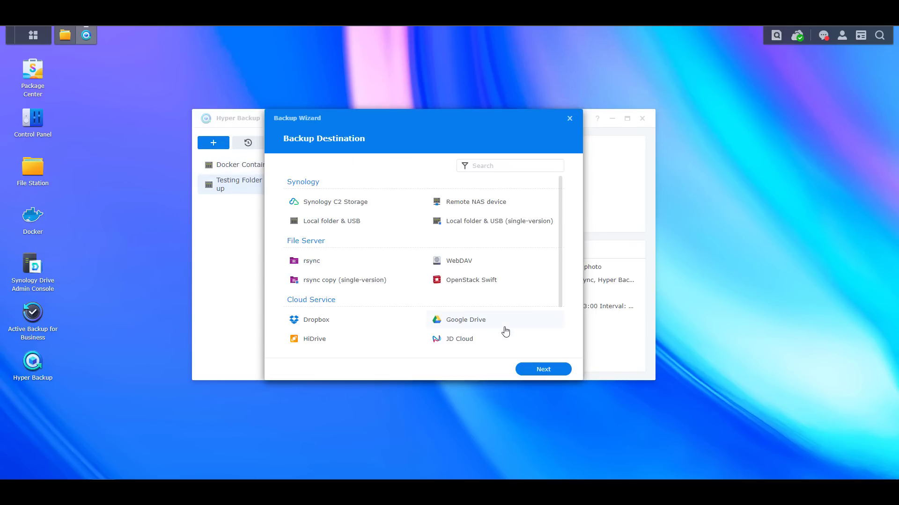
click(569, 120)
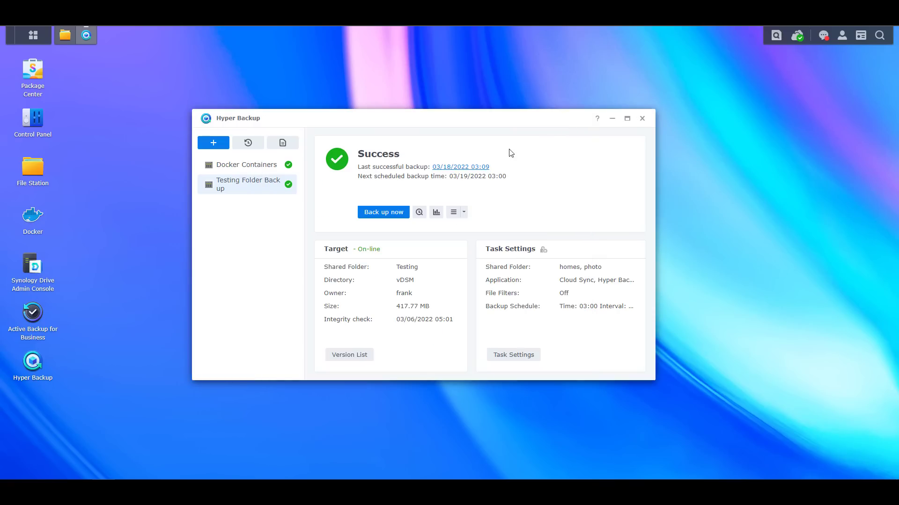
Step: Browse the existing backup in Backup Explorer, then launch the Restoration Wizard
click(419, 213)
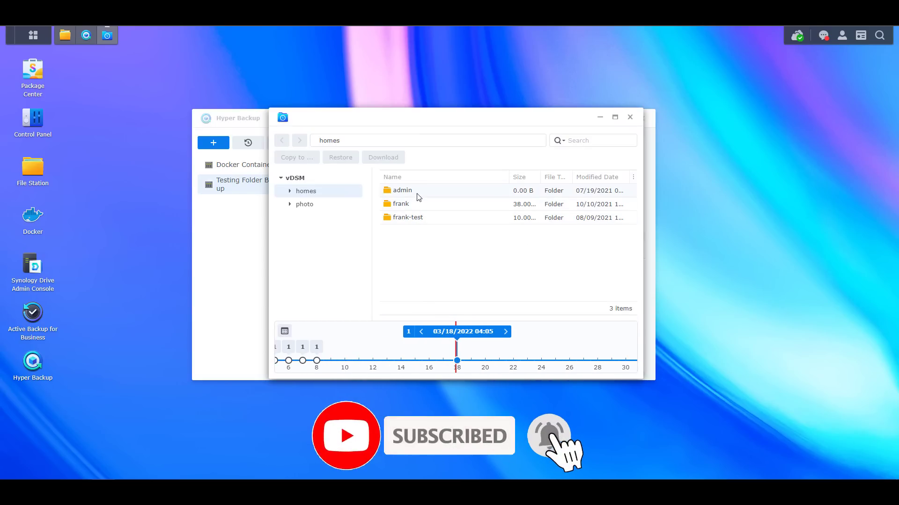
click(630, 118)
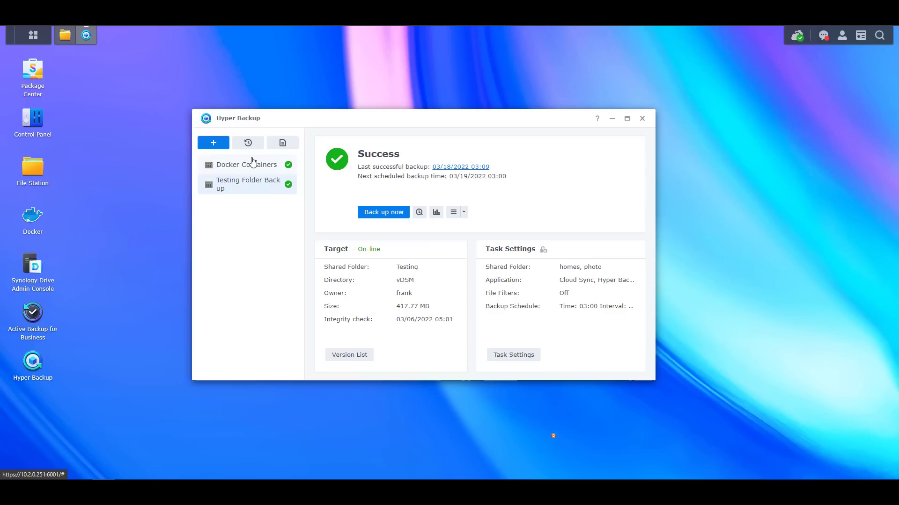
click(248, 143)
Step: Choose the Testing Folder Backup task to restore from and continue
click(332, 188)
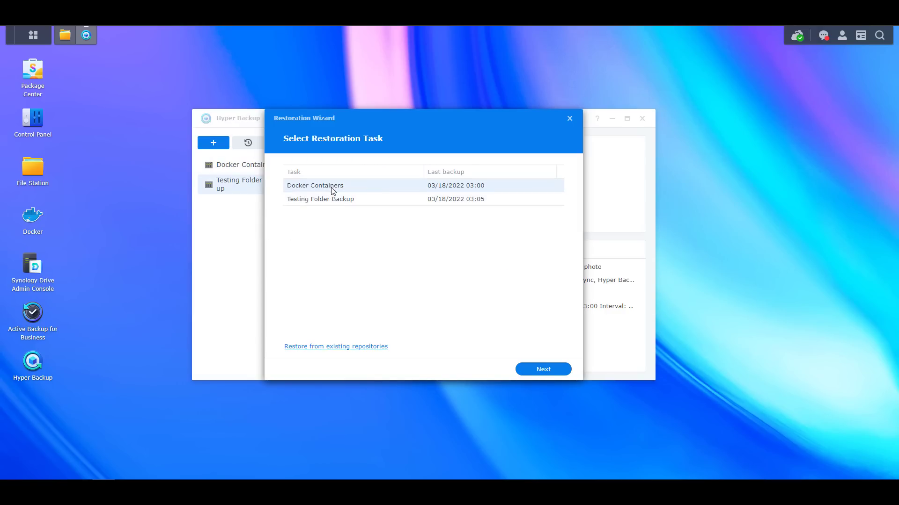
click(339, 201)
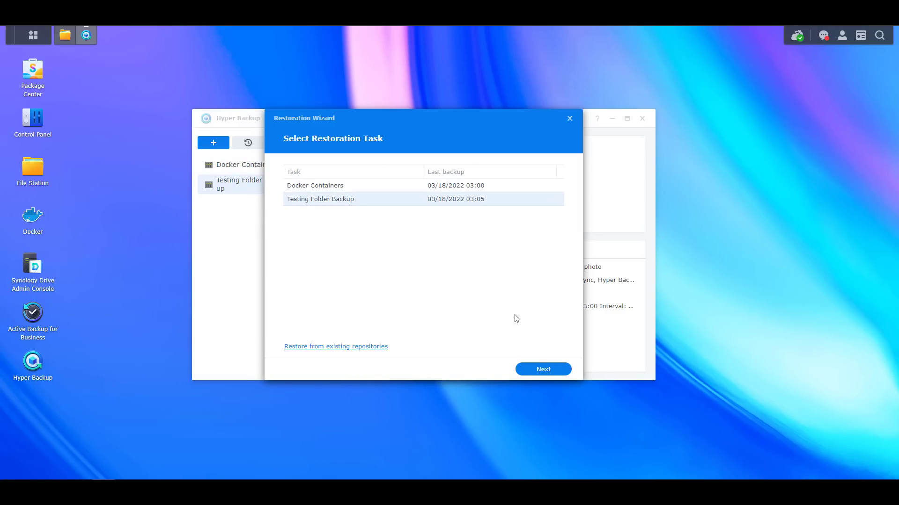
click(545, 369)
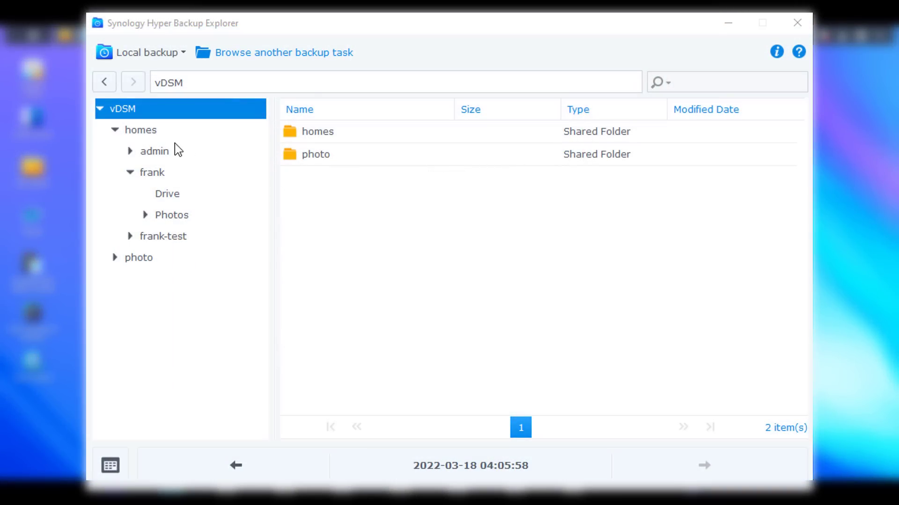
Step: Browse the user's home folder, check Photos, and view TestFile1.txt's copy options in Drive
click(164, 173)
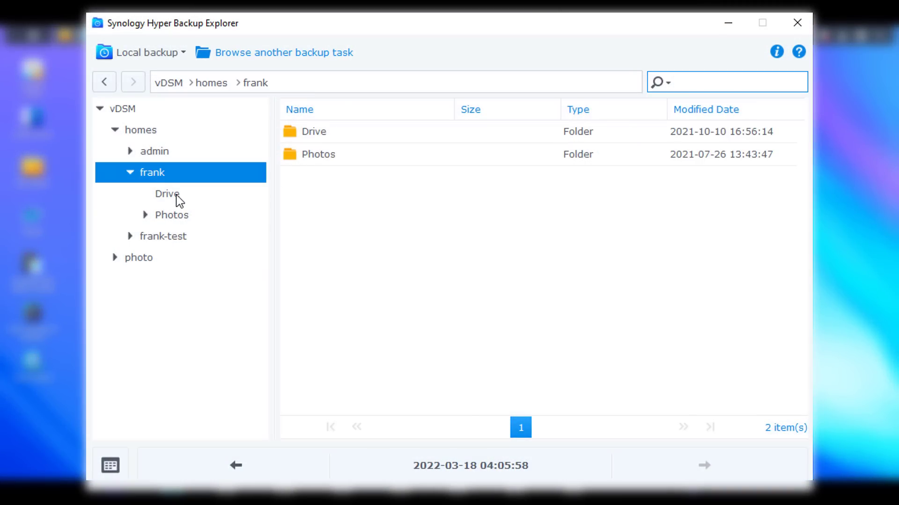
click(177, 198)
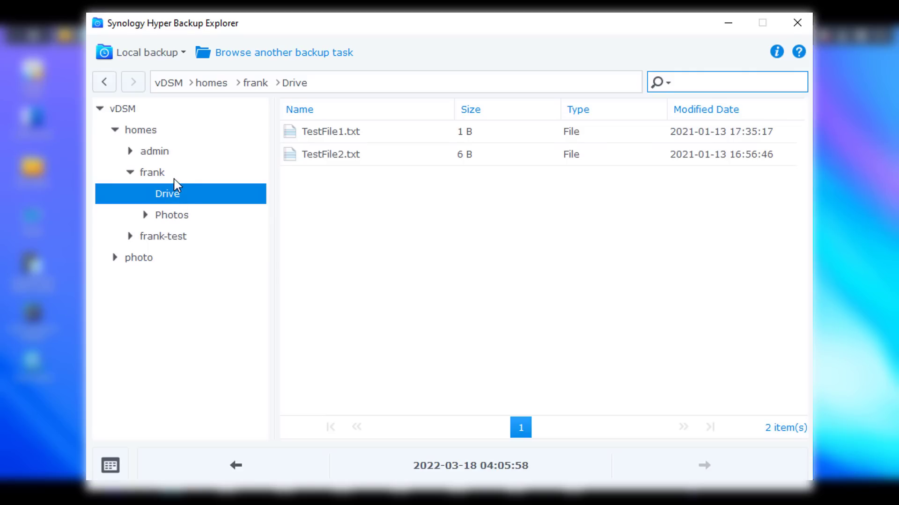
click(183, 218)
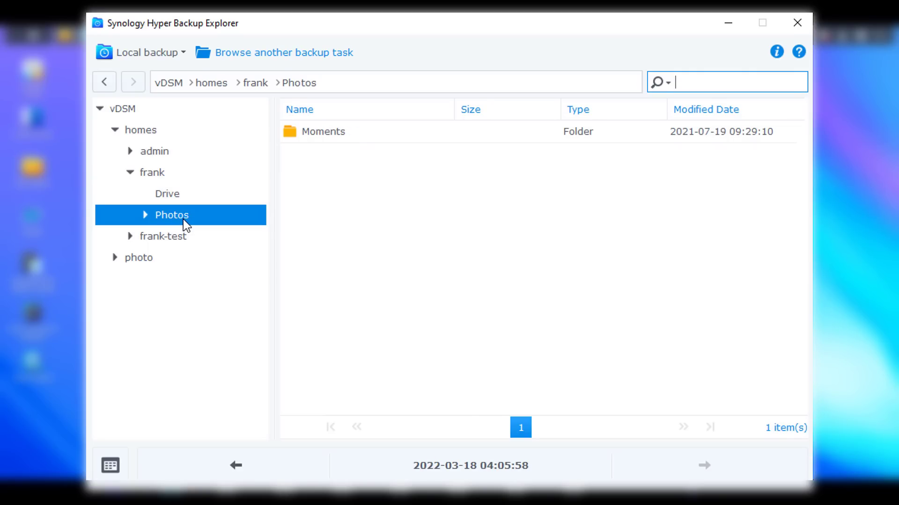
click(184, 199)
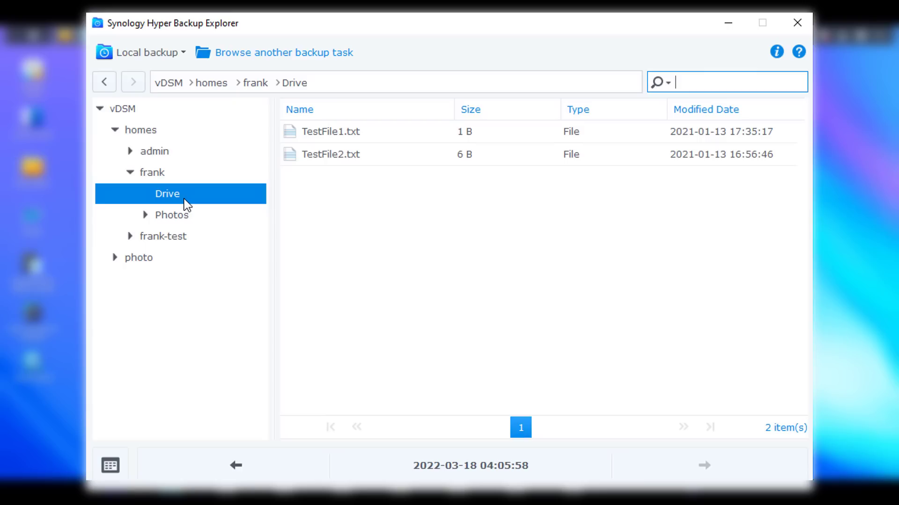
right_click(335, 132)
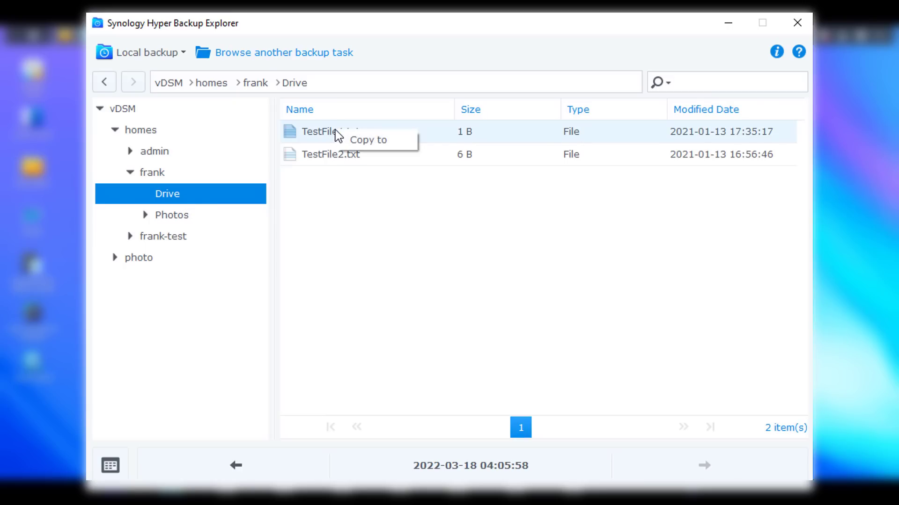
click(367, 243)
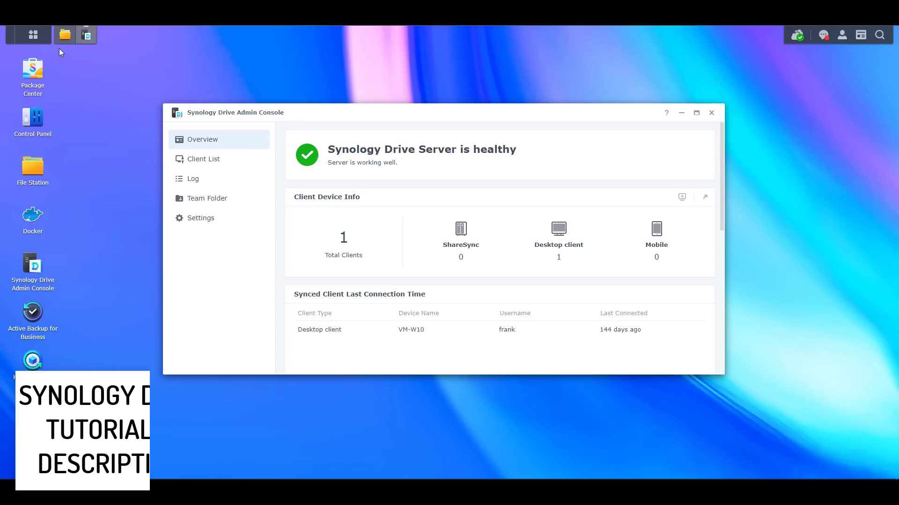
Step: Check Drive's Client List and the home Drive folder's files in File Station
click(185, 165)
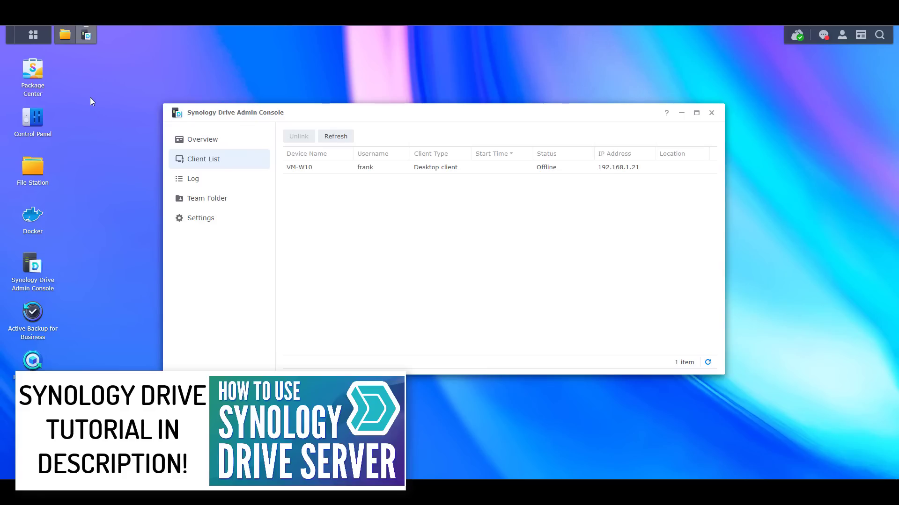
click(65, 35)
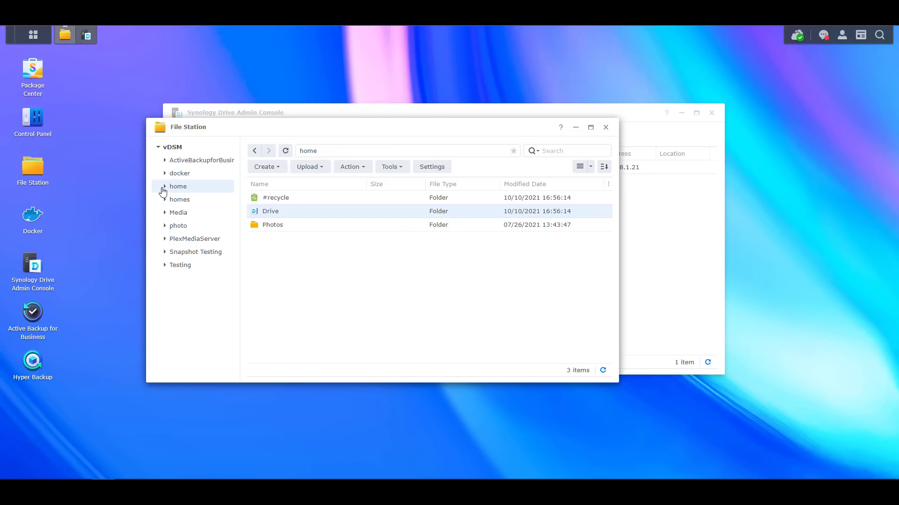
click(164, 187)
click(201, 212)
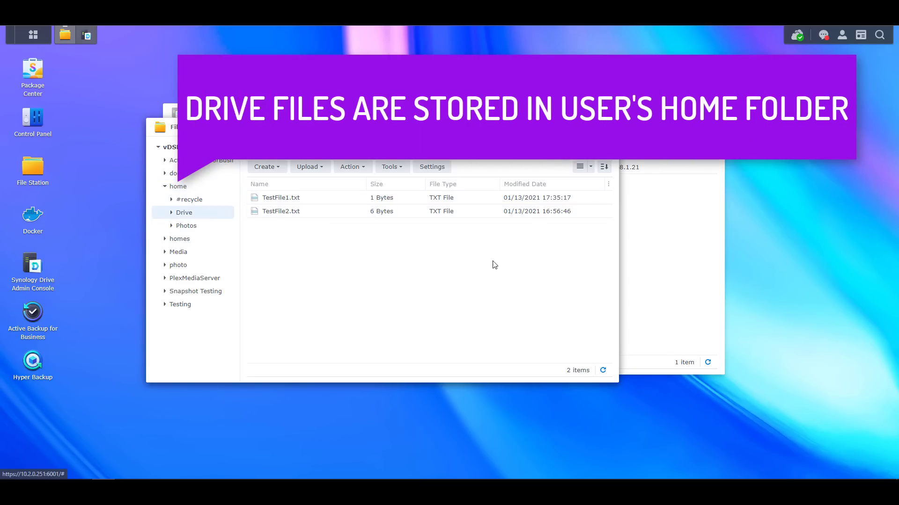
click(575, 127)
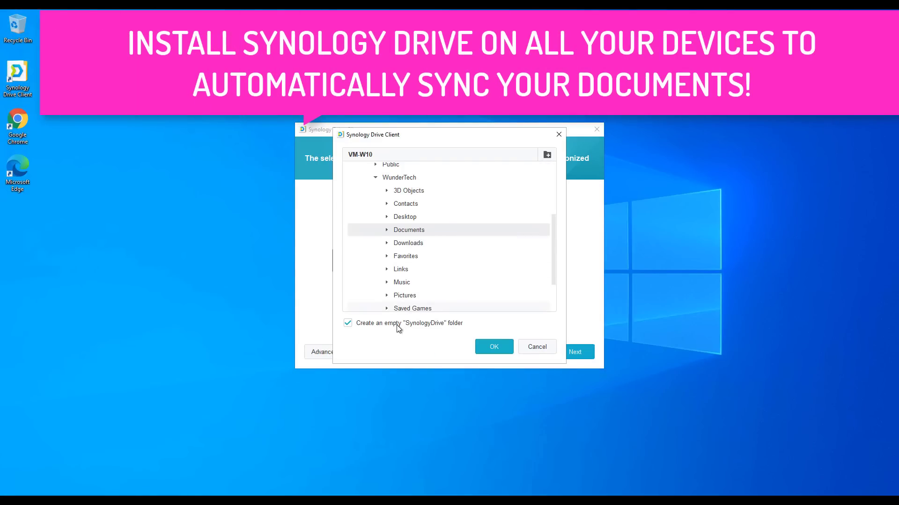
Step: Review the Drive Client's sync settings, continue, and choose Maybe later for shared-with-me files
click(323, 352)
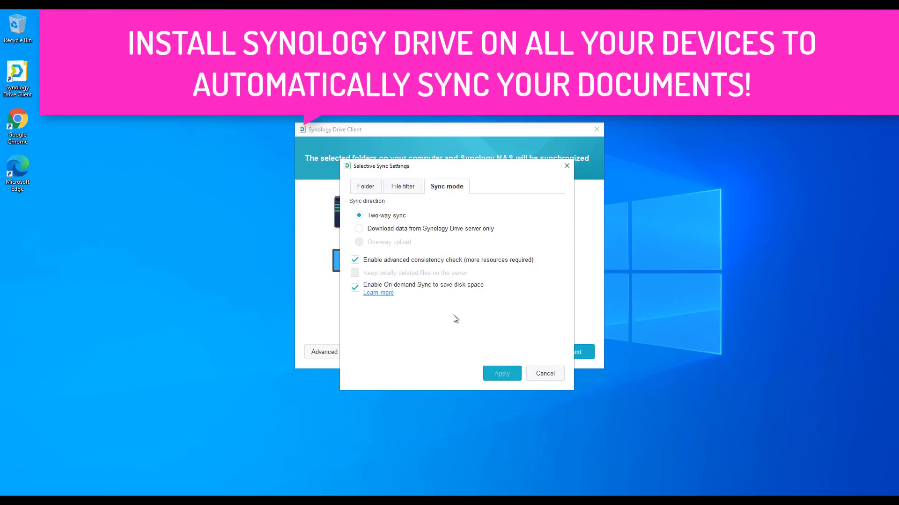
key(Return)
click(575, 351)
click(311, 267)
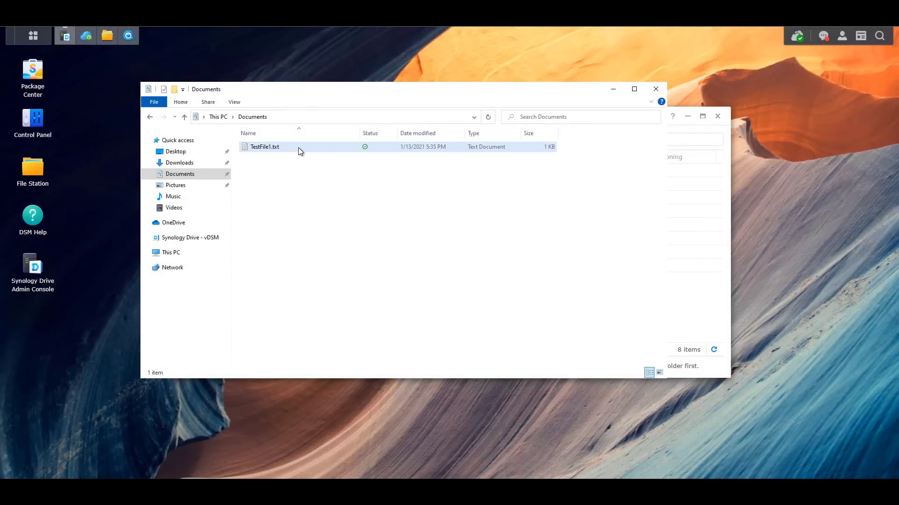
Step: Free up space so TestFile1.txt is online-only, then open it in Notepad to view it
click(291, 149)
right_click(294, 149)
mouse_move(328, 228)
click(428, 229)
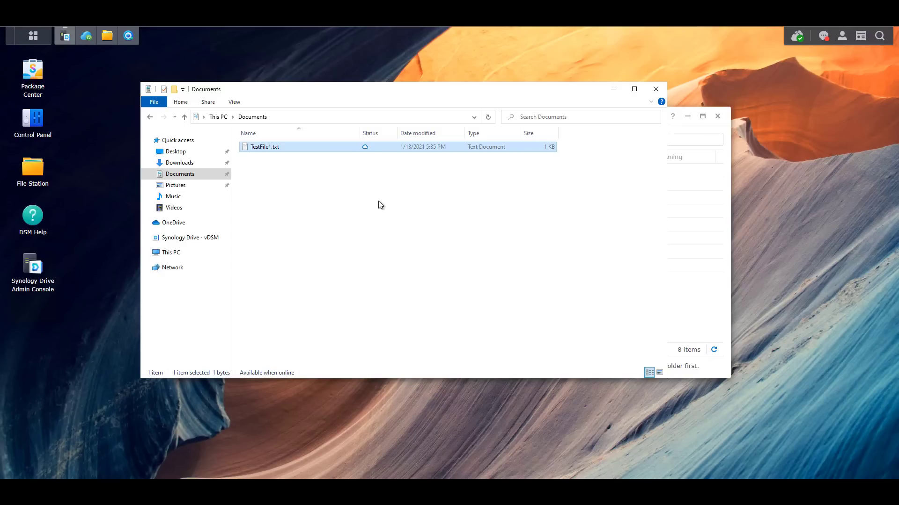
double_click(311, 149)
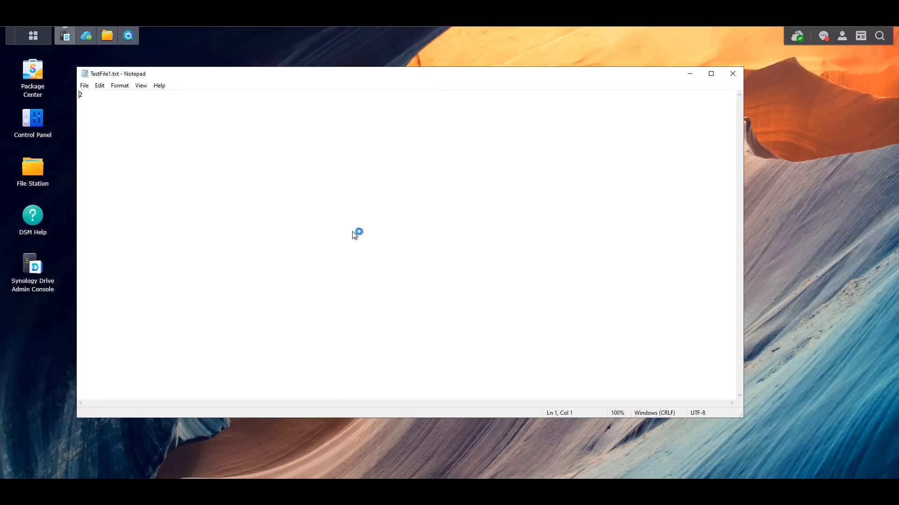
click(731, 74)
Step: Pin a permanent local copy of TestFile1.txt via Synology Drive
click(295, 147)
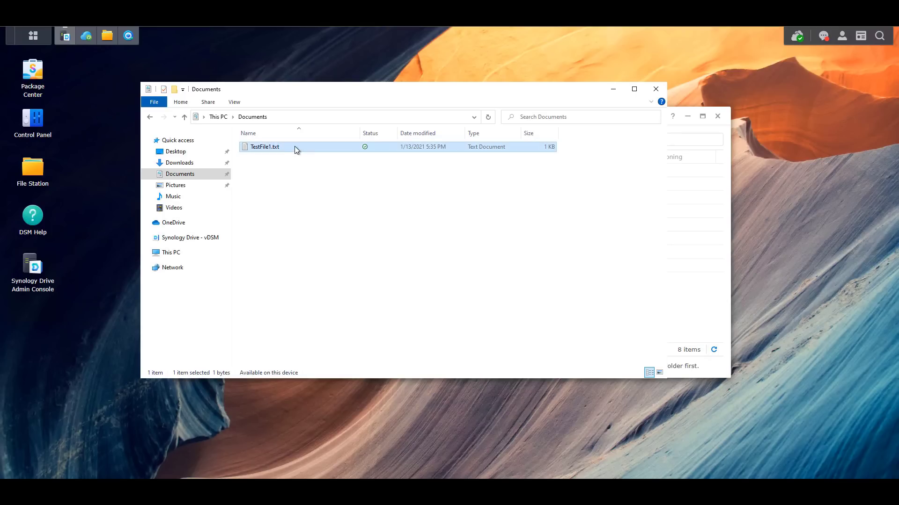
right_click(293, 146)
mouse_move(329, 225)
click(457, 251)
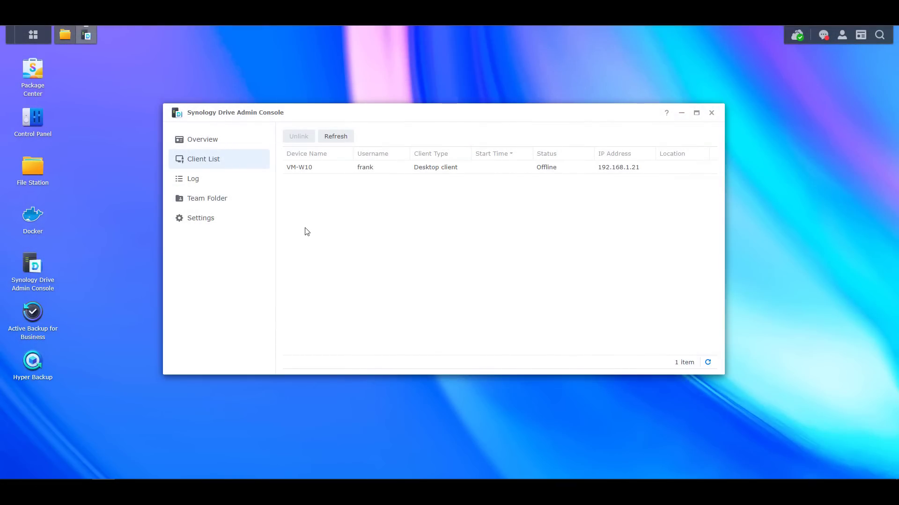
Step: View Drive's team folders and select the Testing folder with 8 versions
click(230, 207)
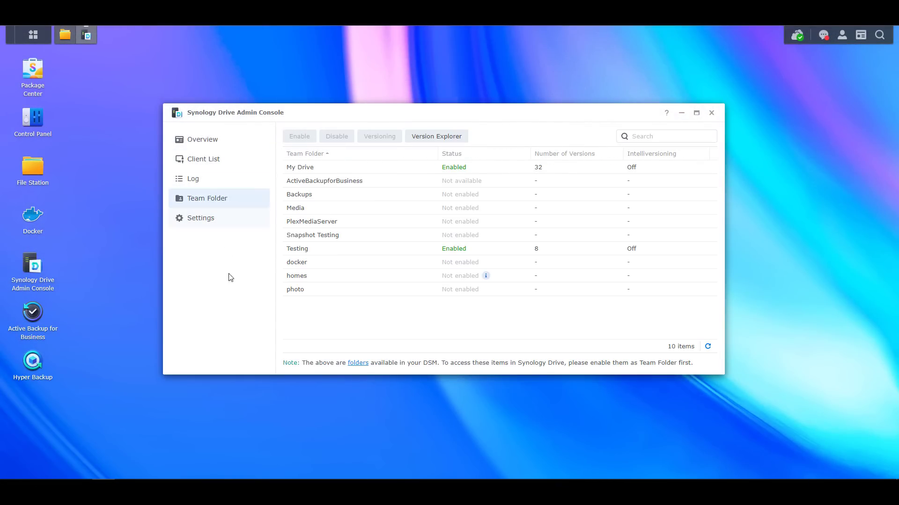
click(316, 249)
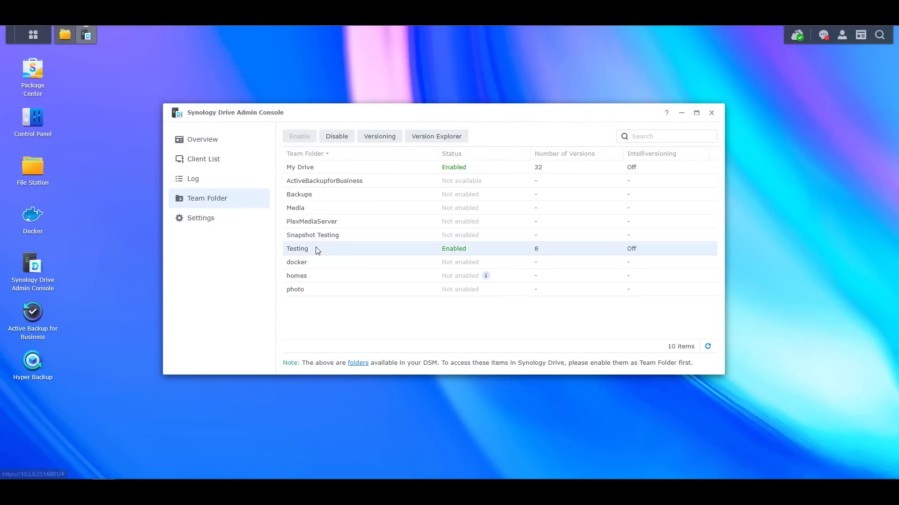